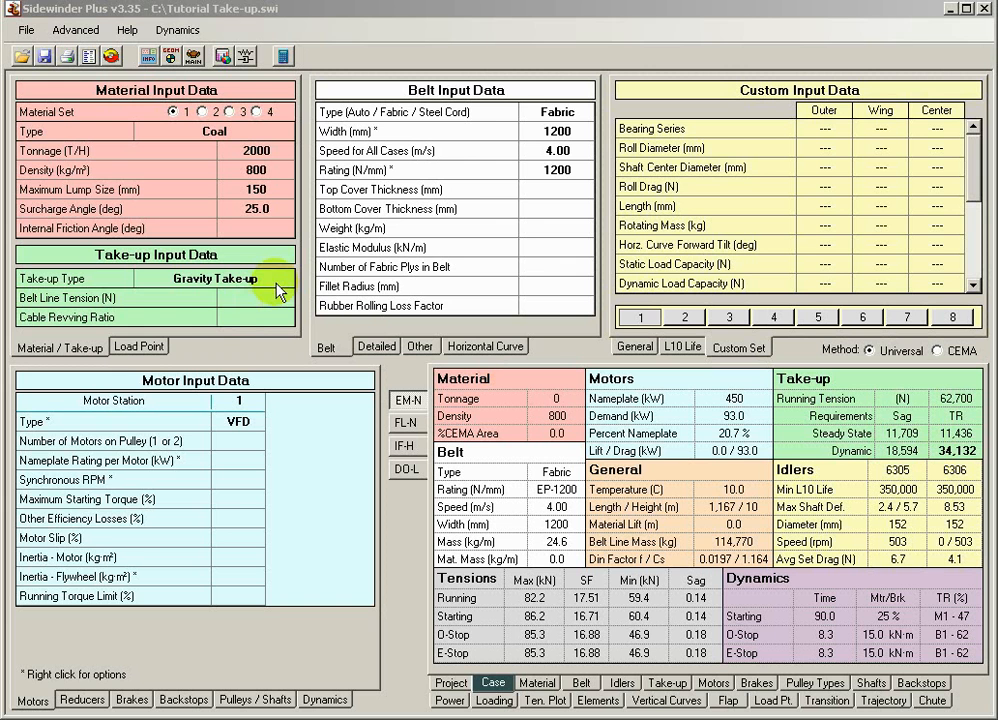
# Step: Review the take-up type options, their help description and the conveyor's vertical profile geometry
pyautogui.click(277, 285)
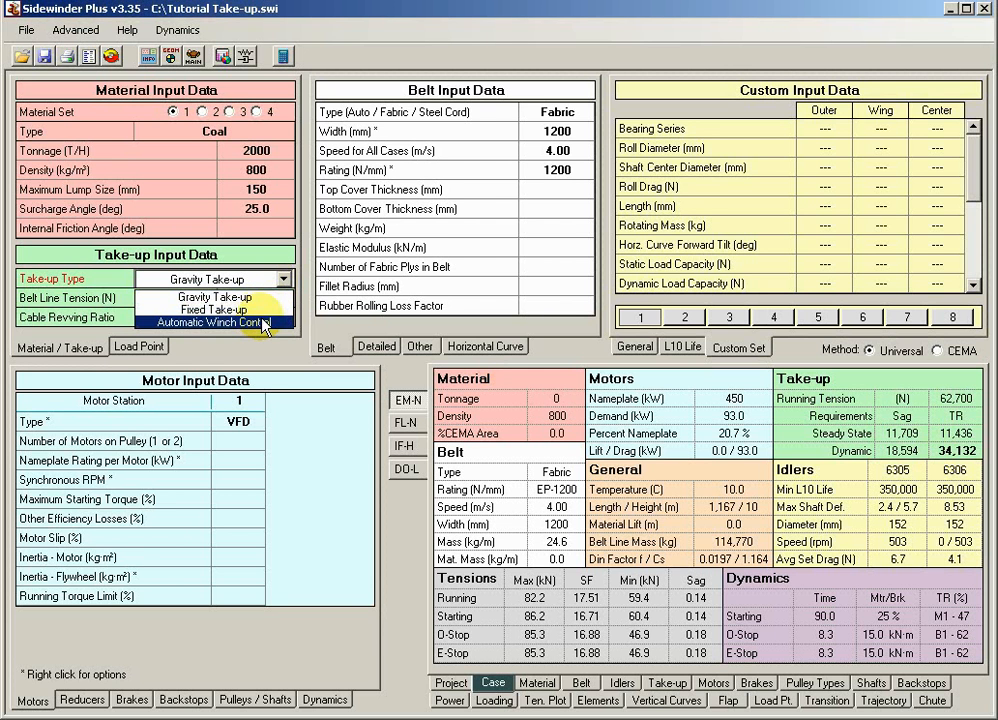
pyautogui.click(262, 297)
pyautogui.click(258, 228)
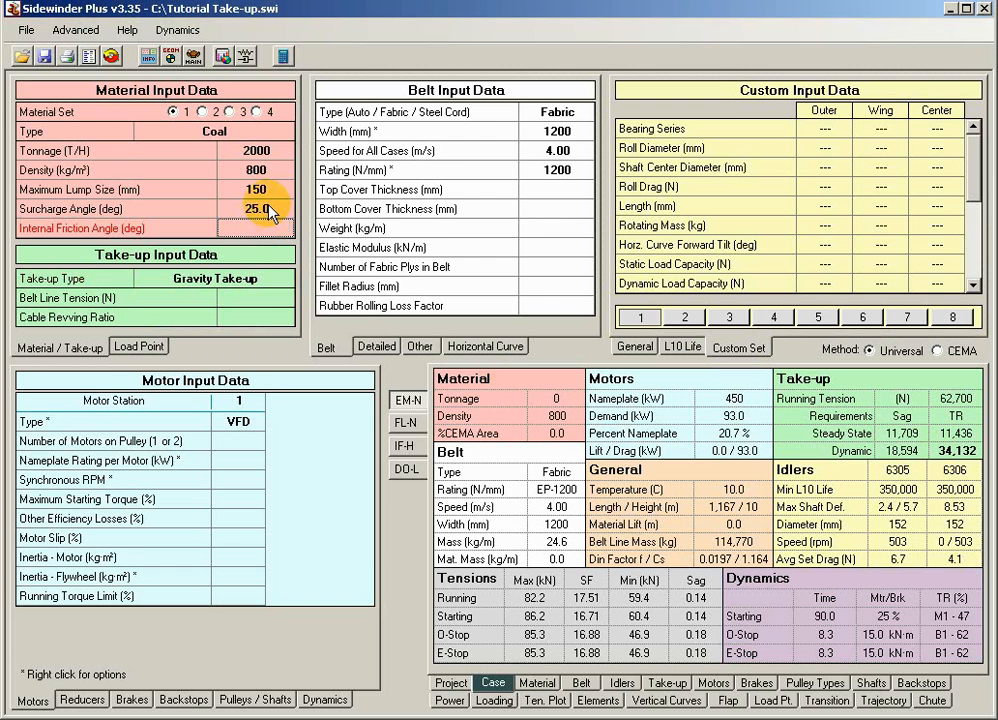
pyautogui.click(270, 302)
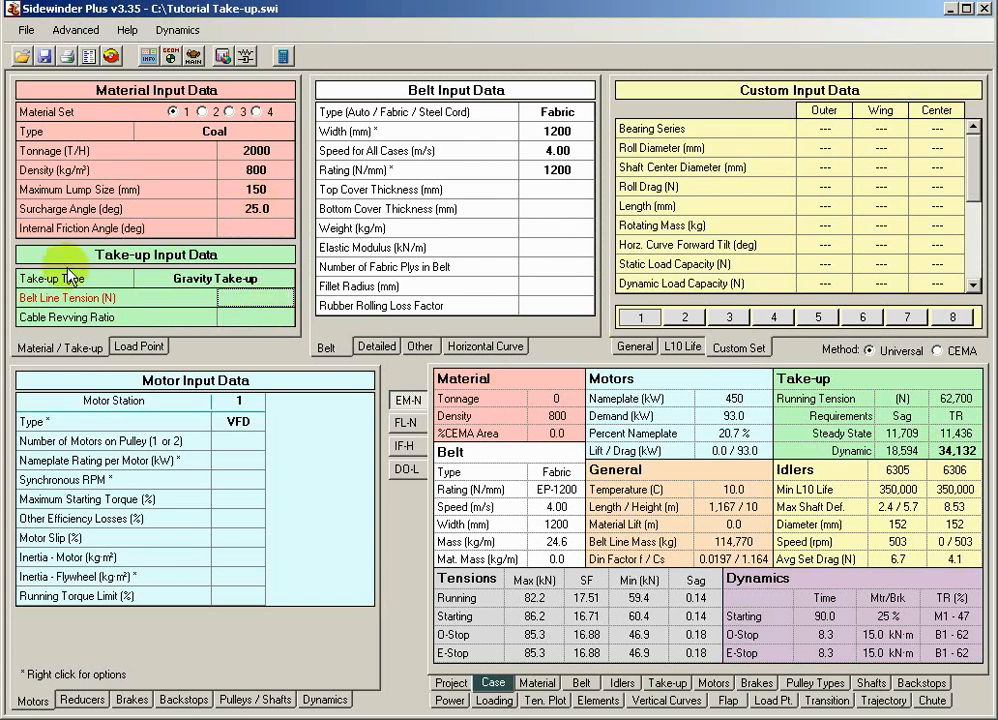
pyautogui.moveTo(70, 285)
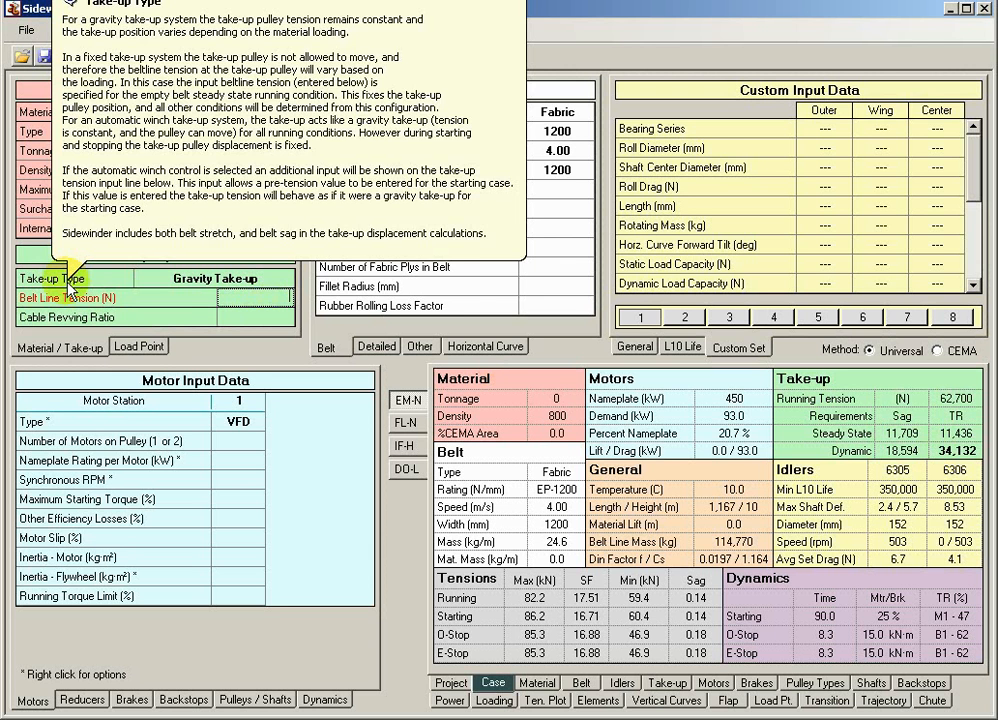
pyautogui.click(280, 316)
pyautogui.click(272, 285)
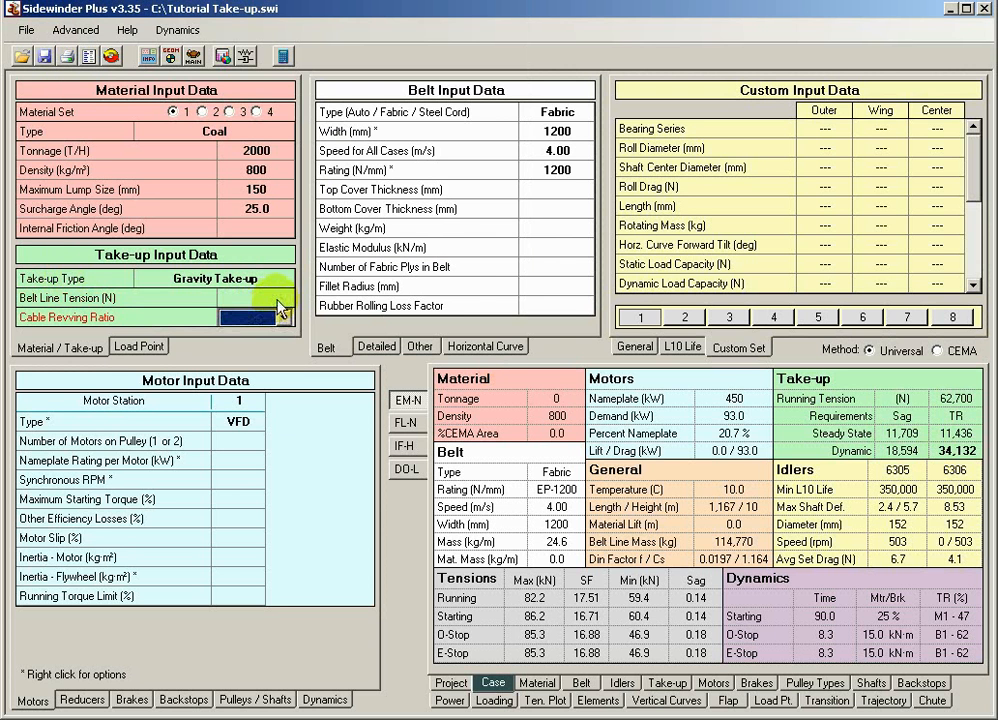
pyautogui.click(258, 297)
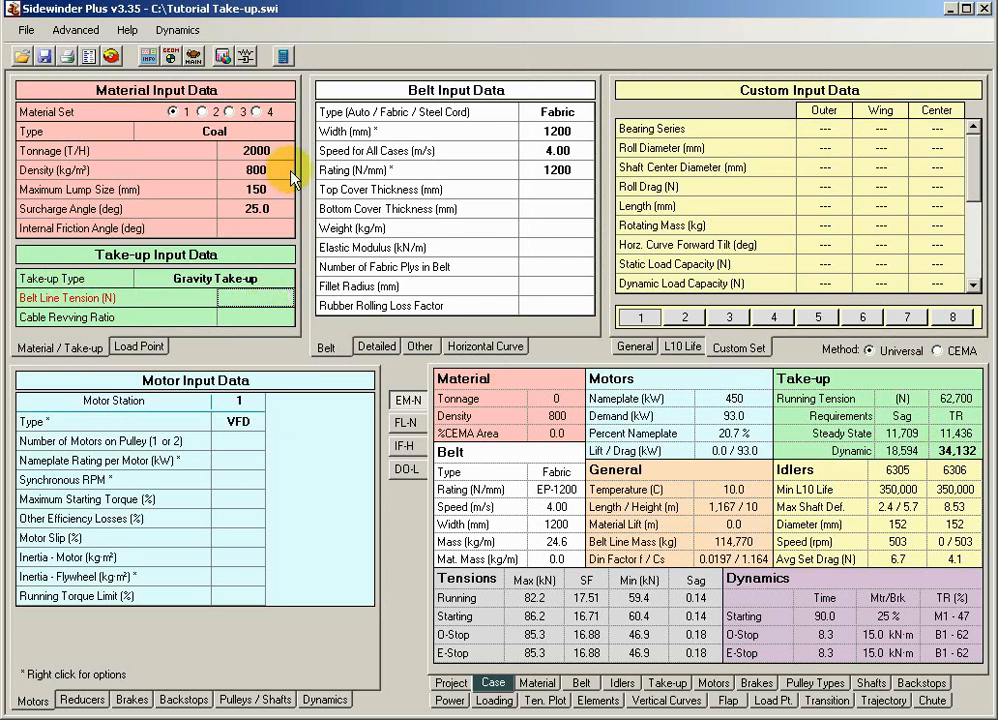
pyautogui.click(168, 55)
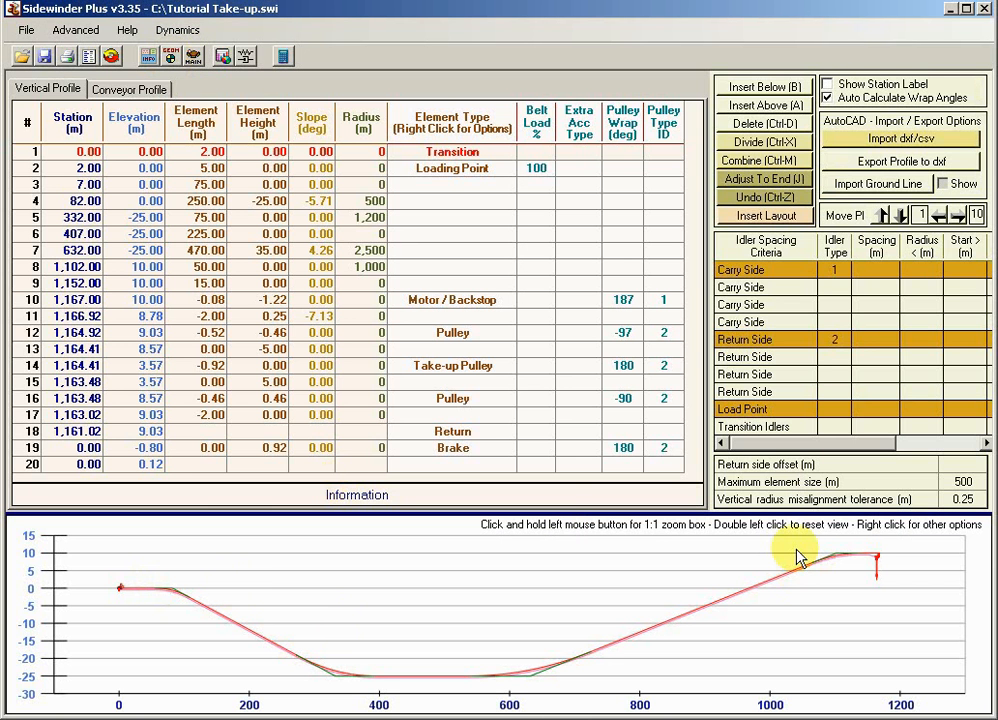
pyautogui.click(193, 55)
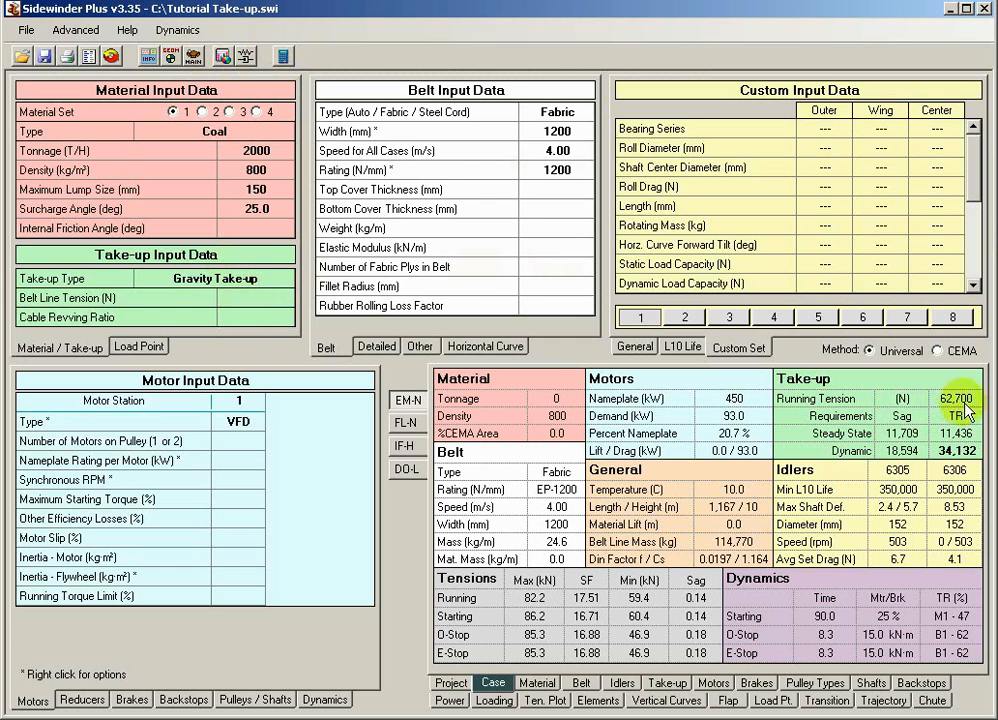
# Step: Set the take-up belt line tension to 62,700 N for the gravity take-up and solve the conveyor calculations
pyautogui.click(272, 298)
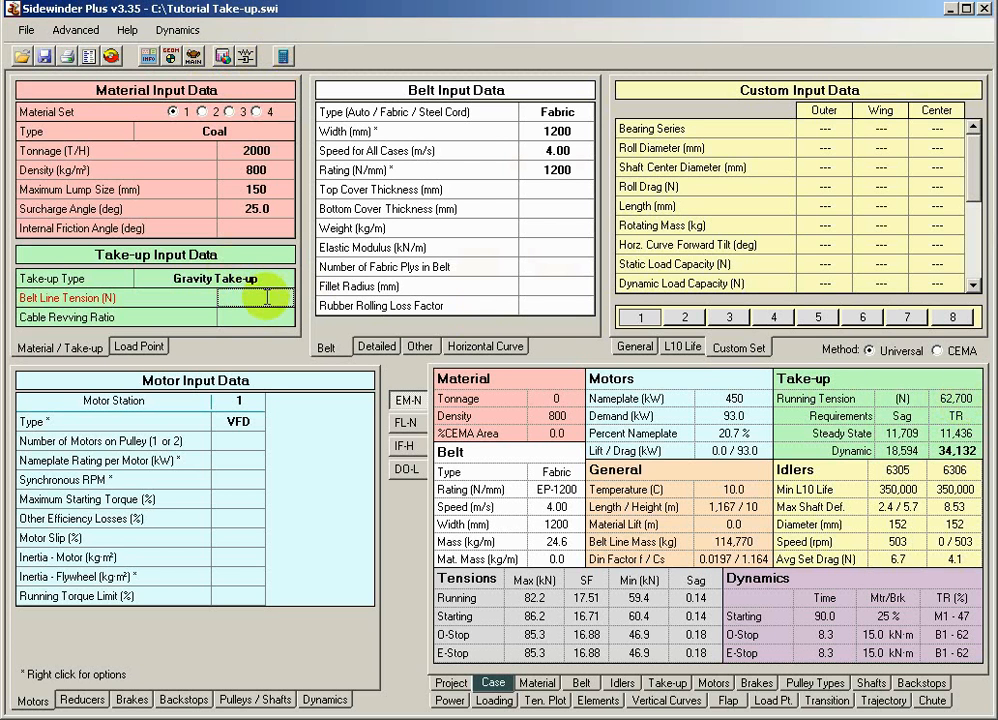
pyautogui.write('62,700')
pyautogui.press('Up')
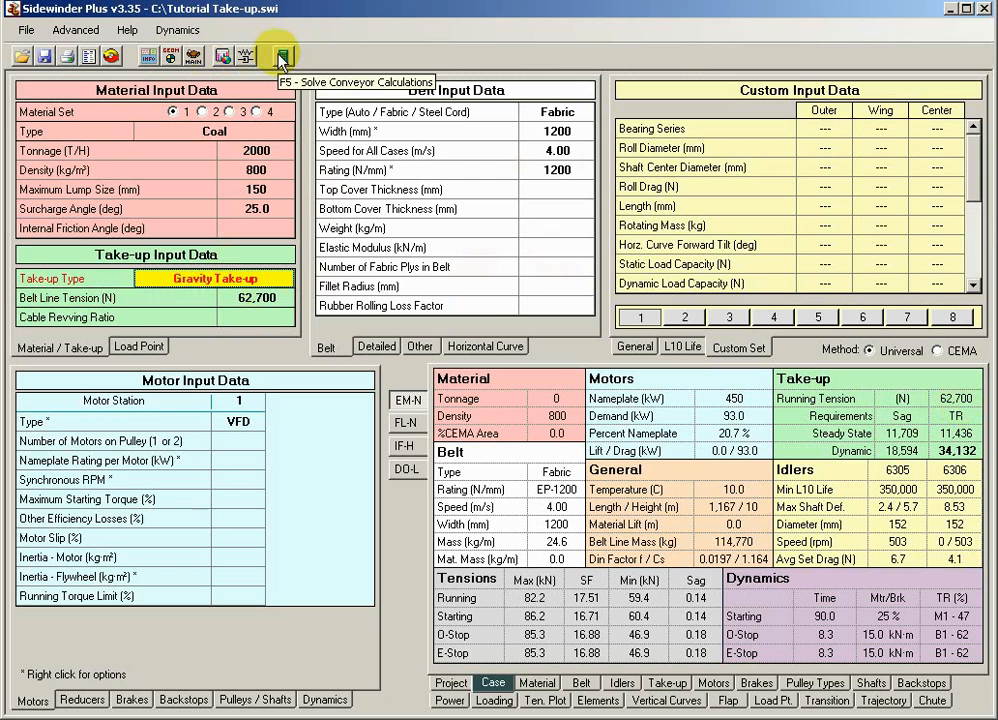
pyautogui.click(284, 56)
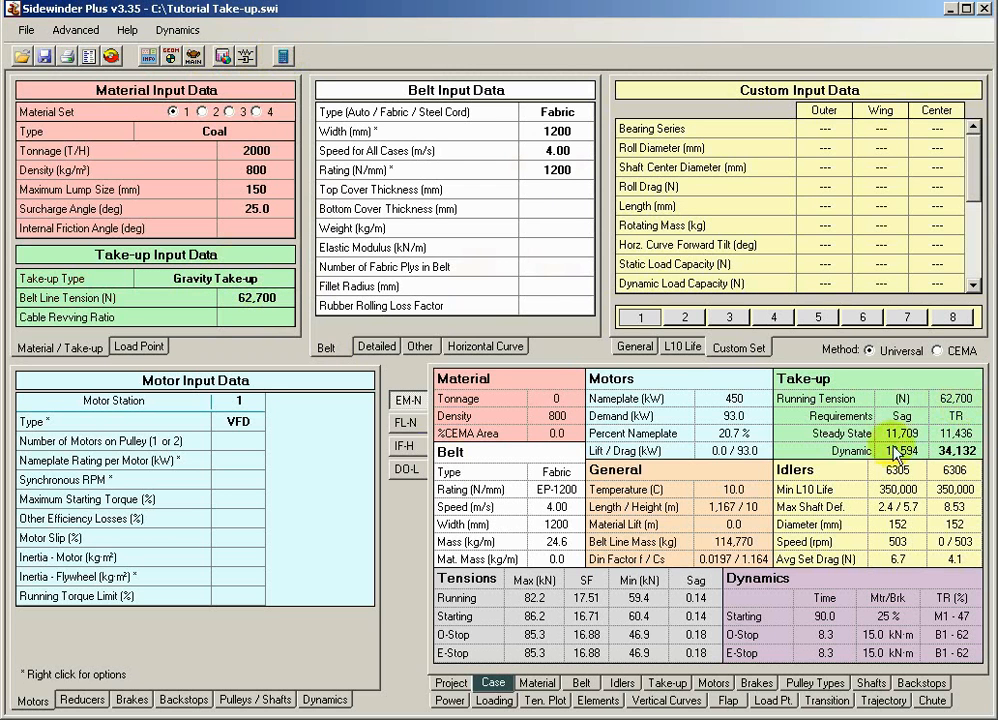
# Step: Examine the take-up results for the Empty - Normal Friction case, including tension and take-up pulley displacement
pyautogui.click(666, 684)
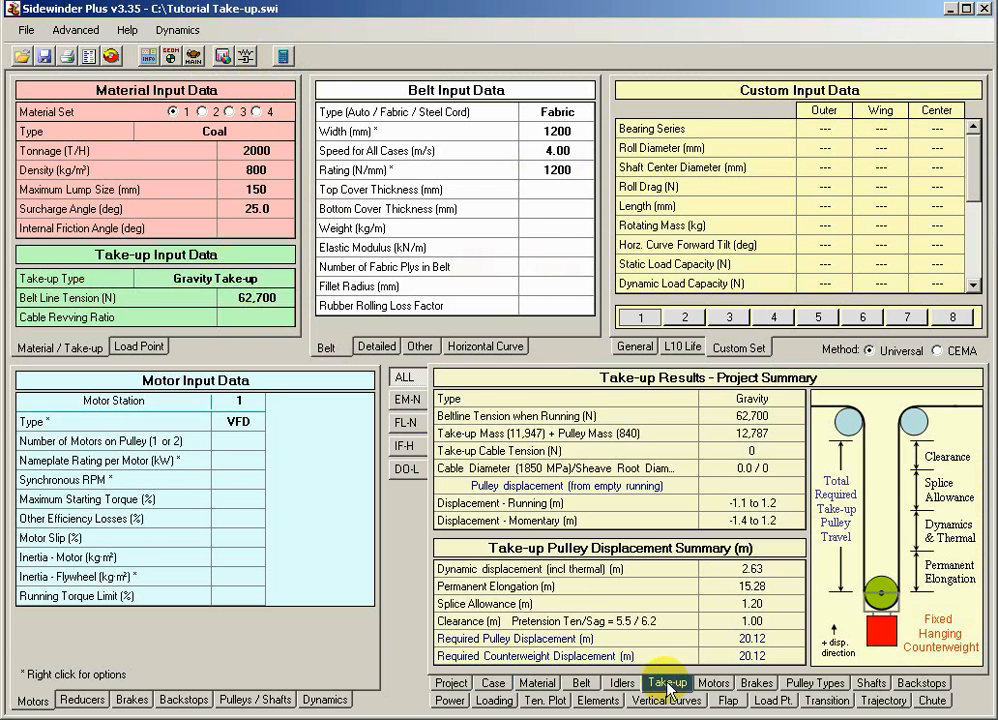
pyautogui.click(408, 401)
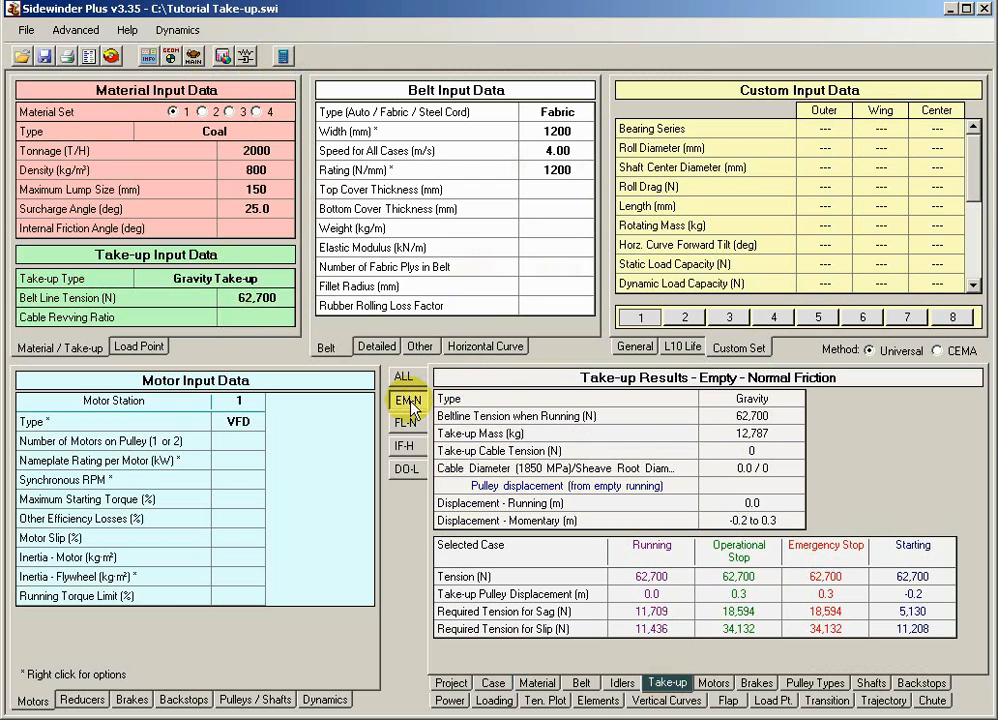
pyautogui.click(472, 578)
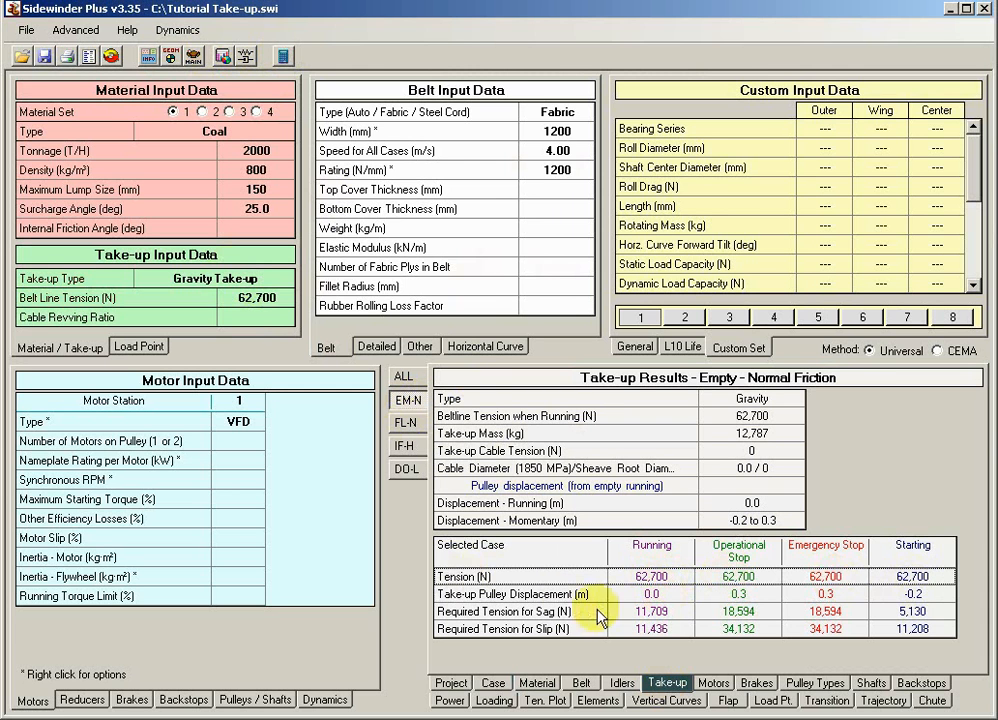
pyautogui.click(528, 597)
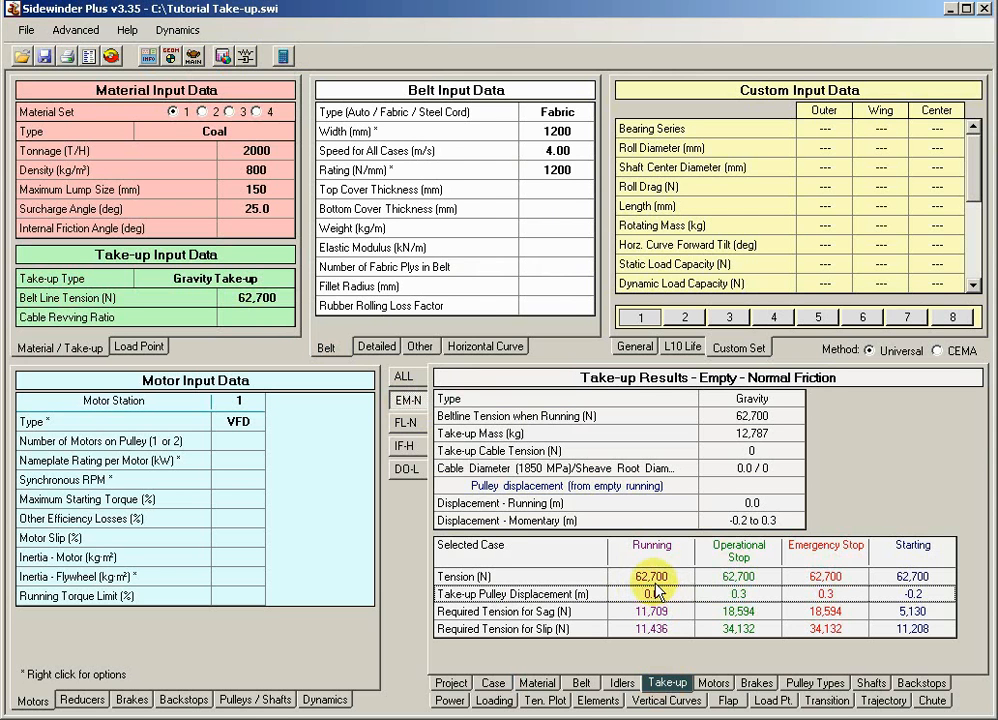
# Step: Examine the pulley displacement for the Full - Normal Friction case and the project summary of the take-up results
pyautogui.click(408, 431)
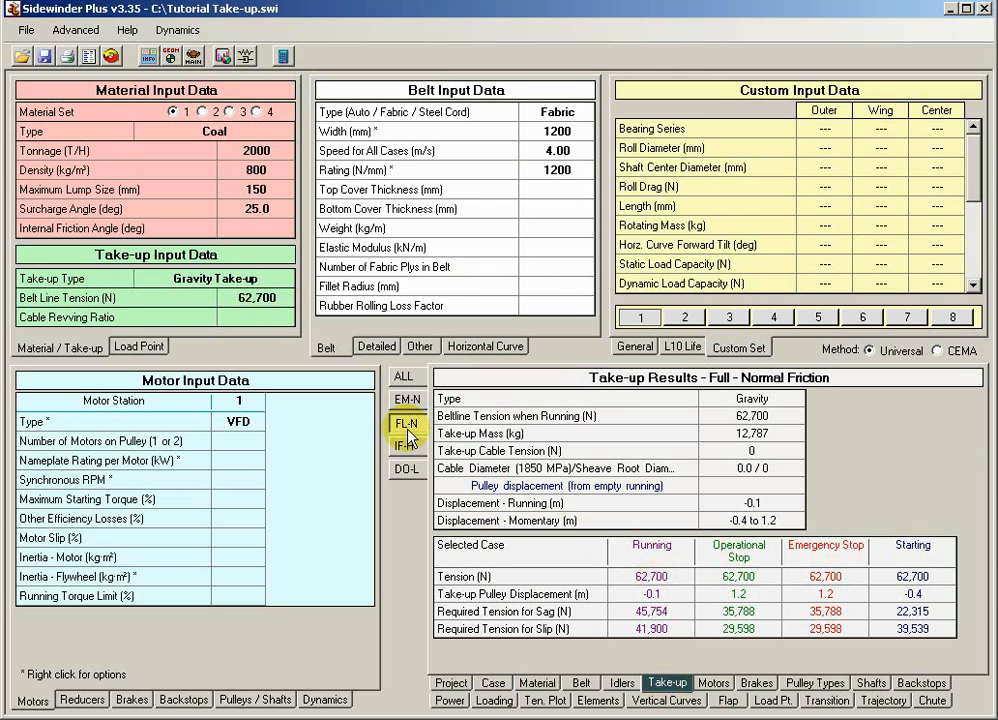
pyautogui.click(646, 593)
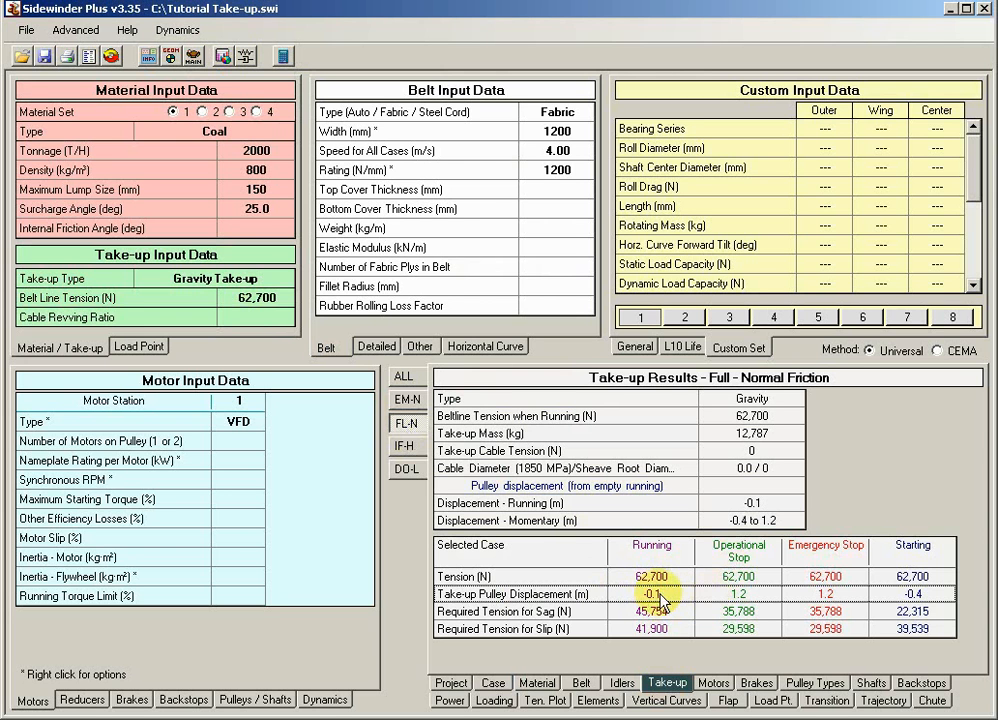
pyautogui.click(403, 378)
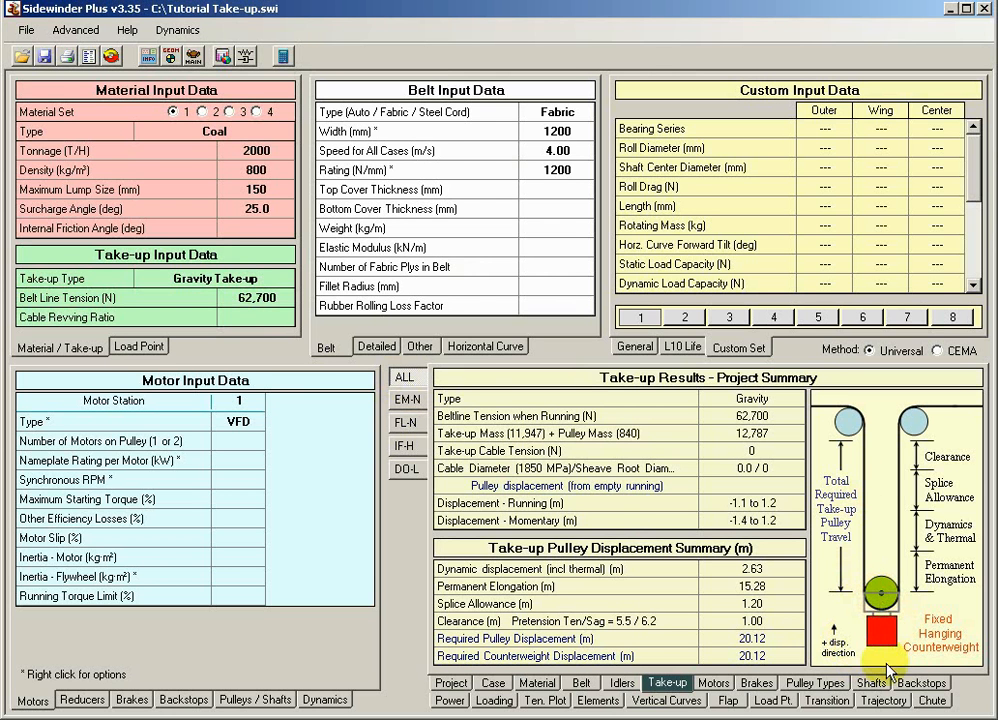
# Step: Compare the gravity take-up tensions and pulley displacements between the empty and fully loaded normal friction cases
pyautogui.click(410, 402)
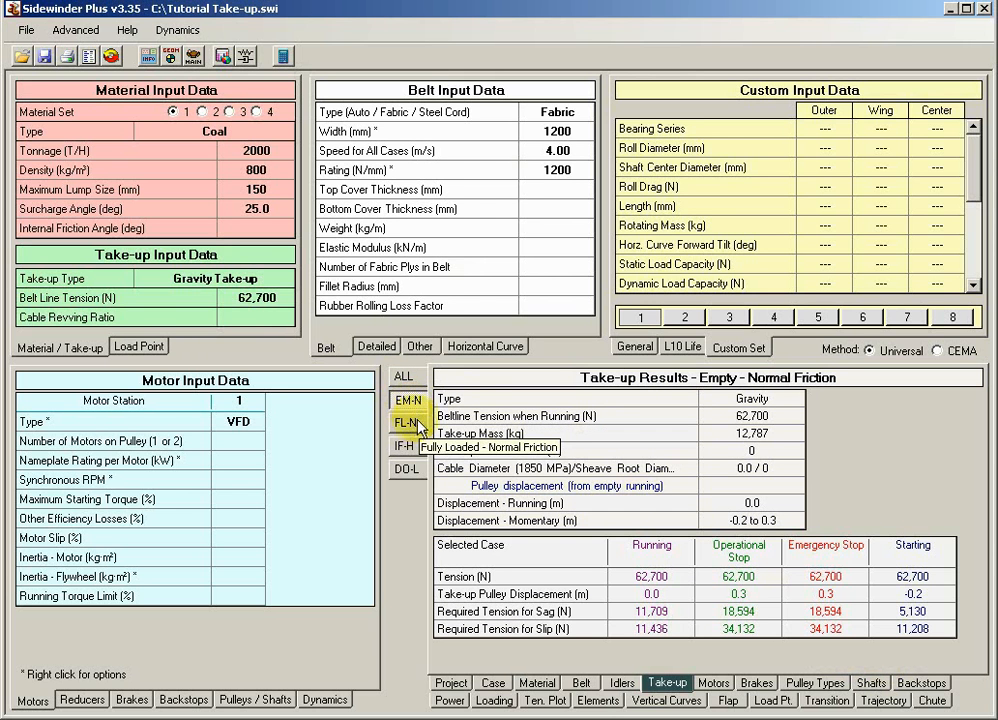
pyautogui.click(416, 426)
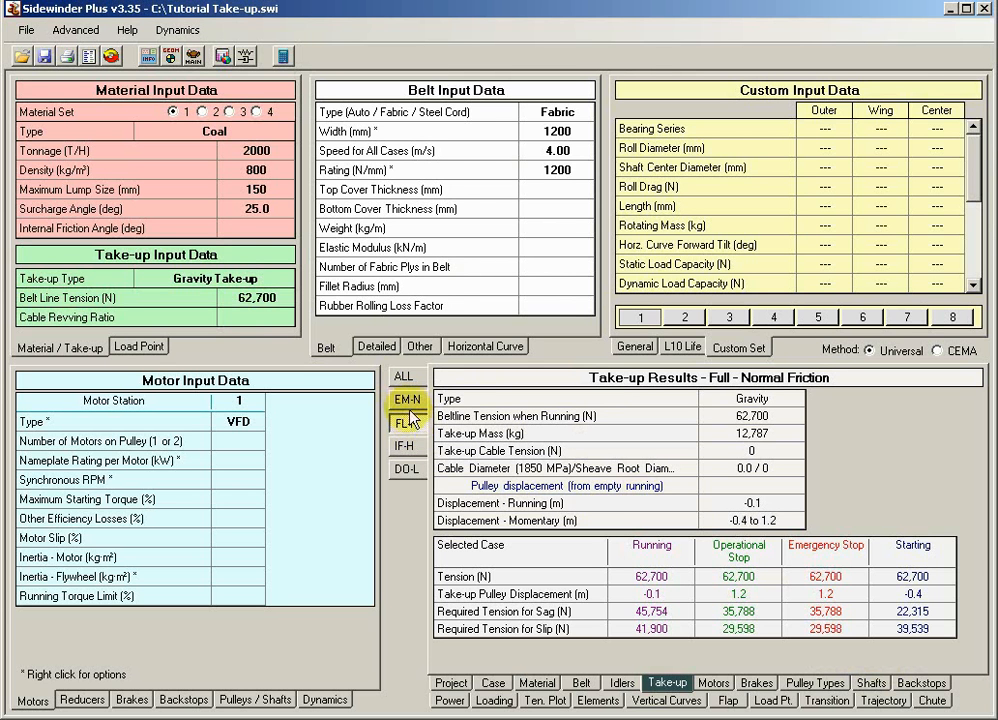
pyautogui.click(409, 404)
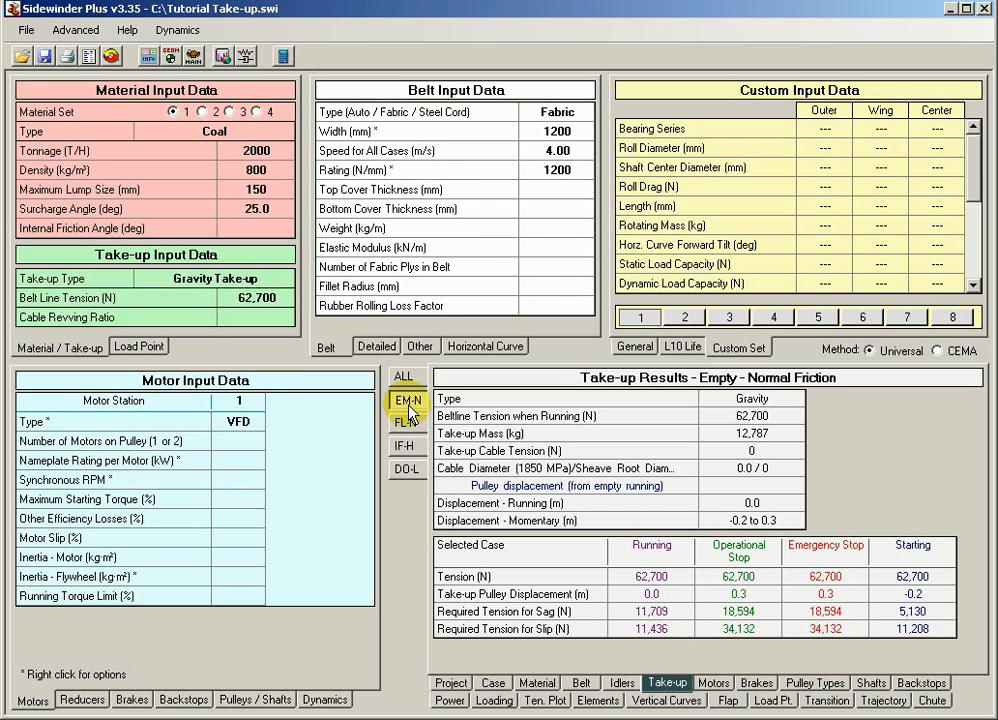
pyautogui.click(405, 424)
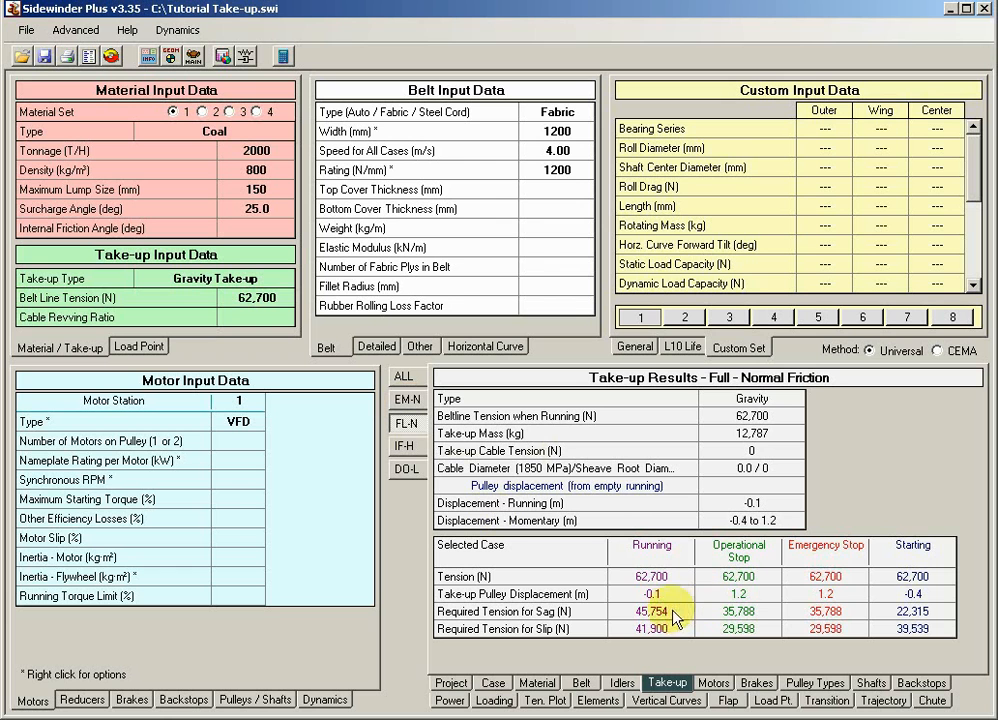
pyautogui.click(648, 596)
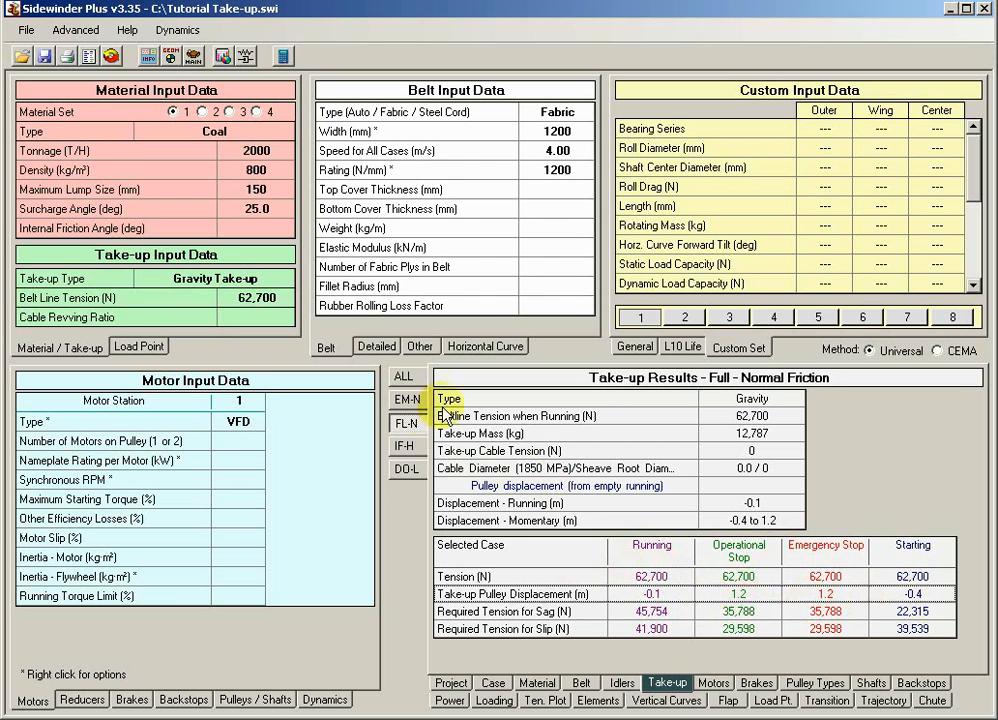
pyautogui.click(410, 408)
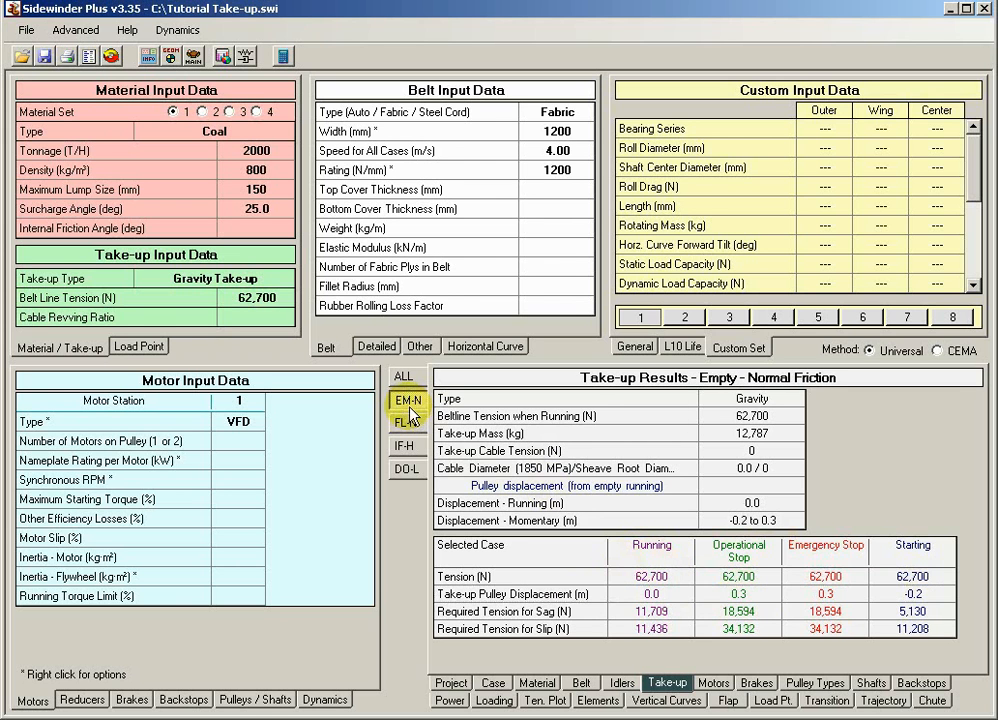
# Step: Change the take-up type to Fixed Take-up and solve the conveyor calculations again
pyautogui.click(277, 281)
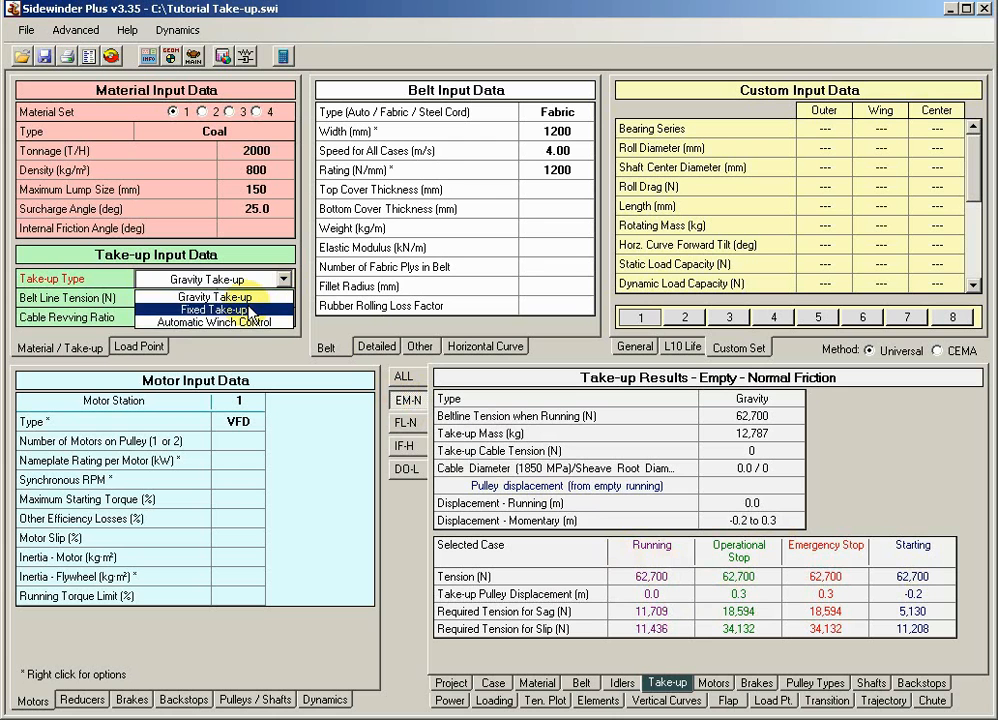
pyautogui.click(250, 310)
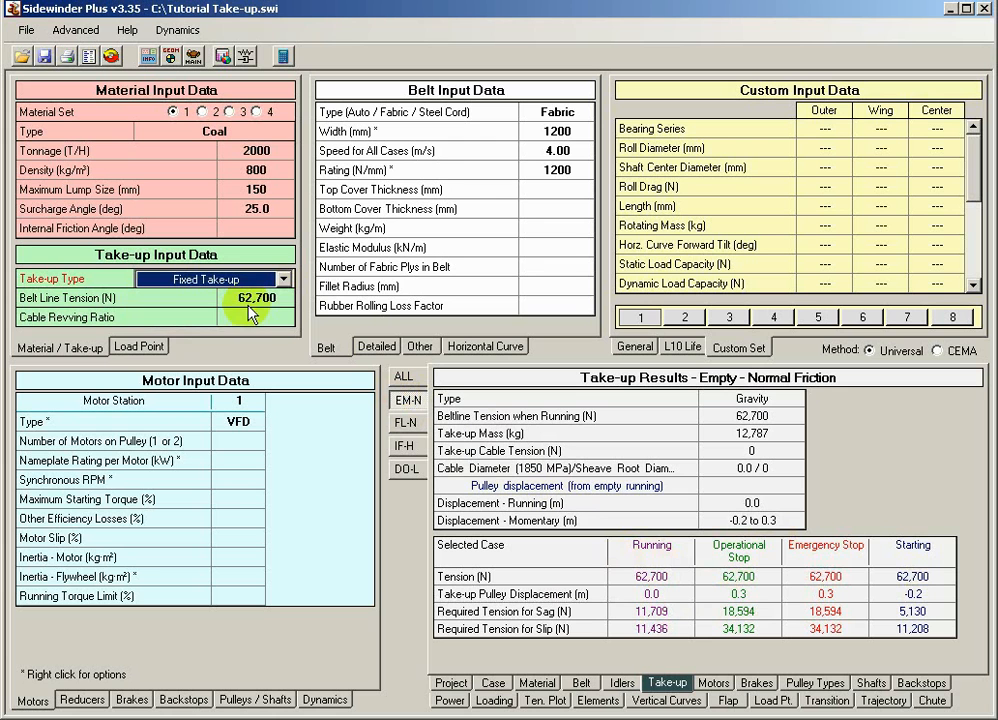
pyautogui.click(283, 57)
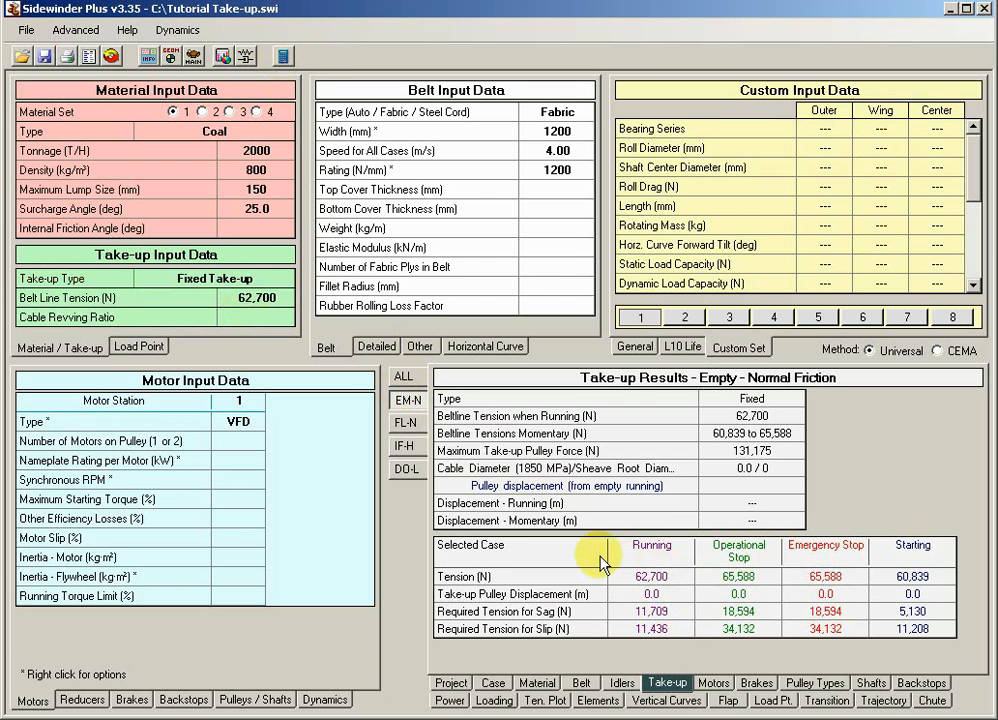
# Step: Examine the tension and pulley displacement rows of the fixed take-up results for the Empty - Normal Friction case
pyautogui.click(658, 577)
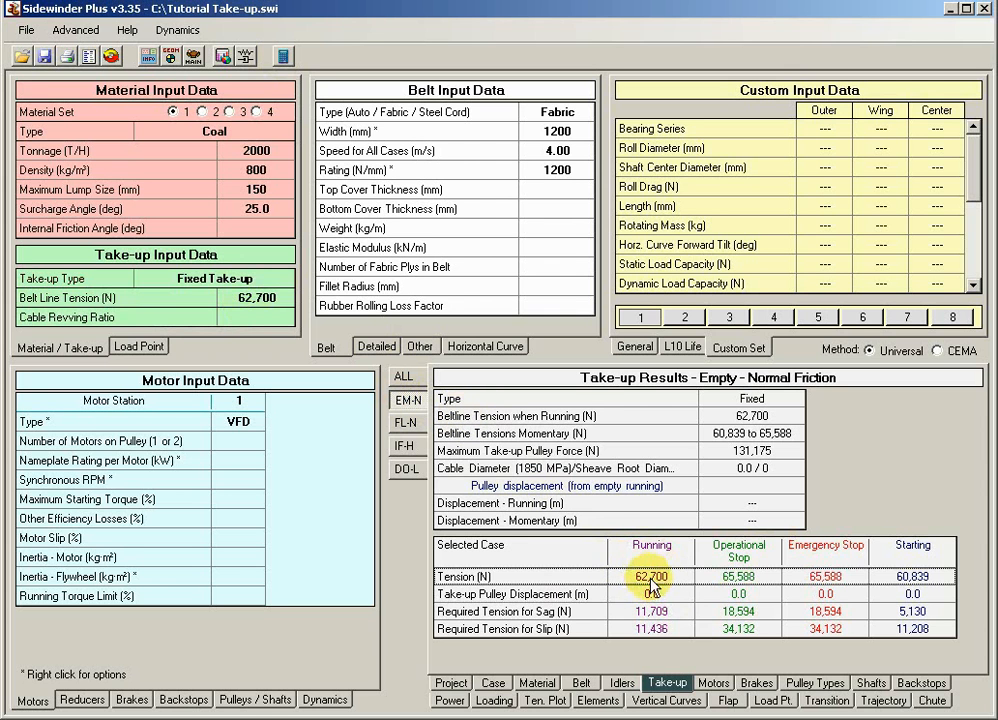
pyautogui.click(580, 594)
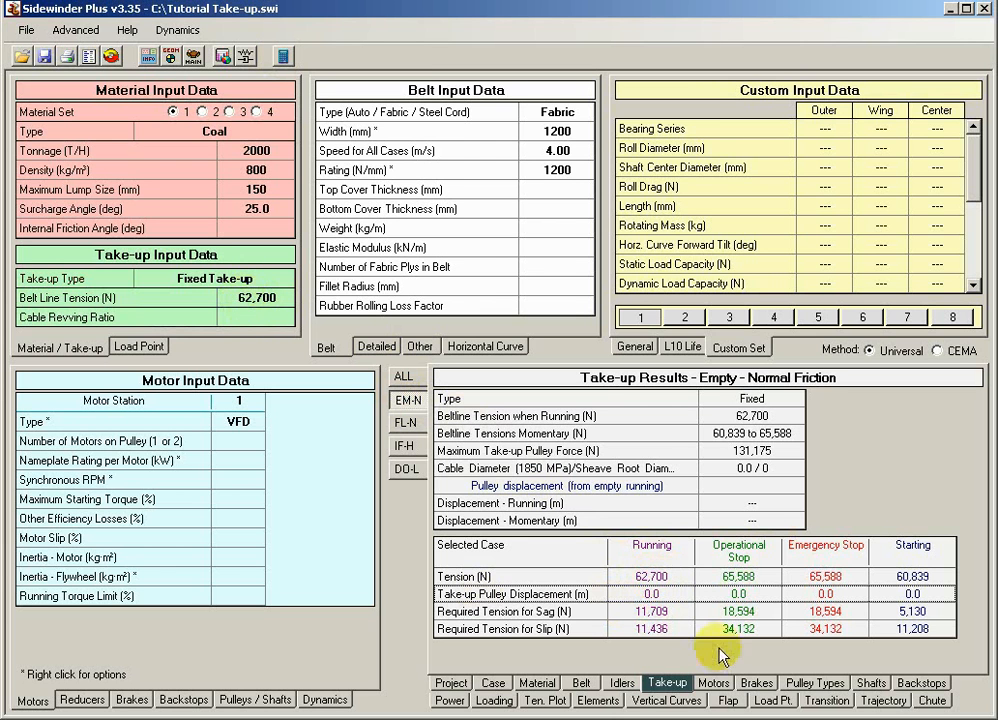
pyautogui.click(640, 580)
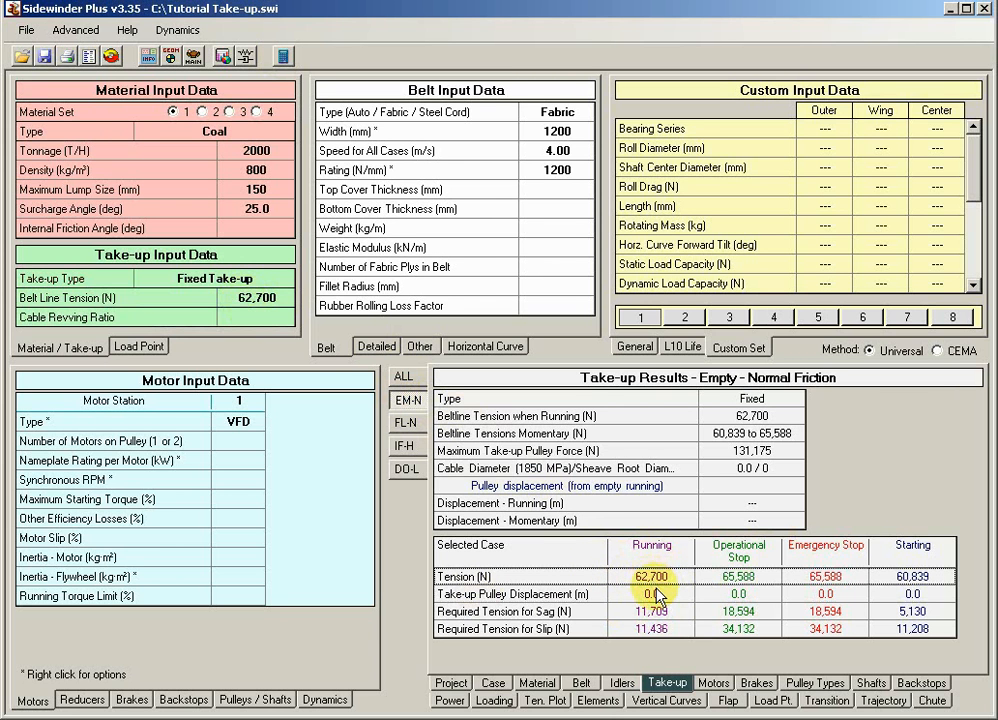
pyautogui.click(656, 595)
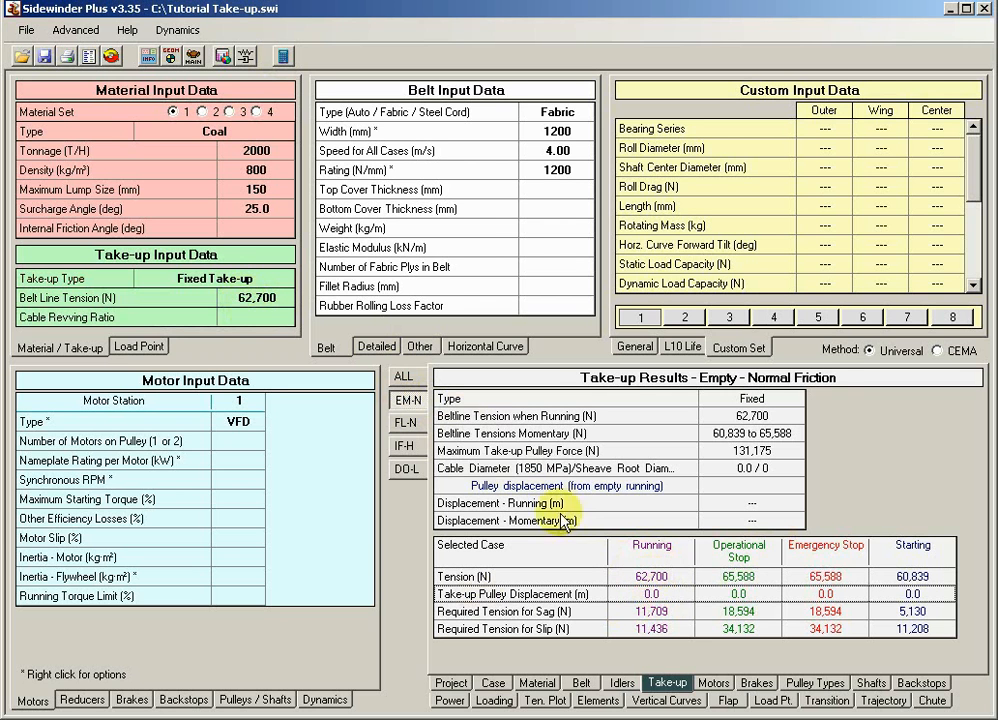
# Step: Compare the fixed take-up results across the fully loaded, inclines high friction and empty cases
pyautogui.click(406, 424)
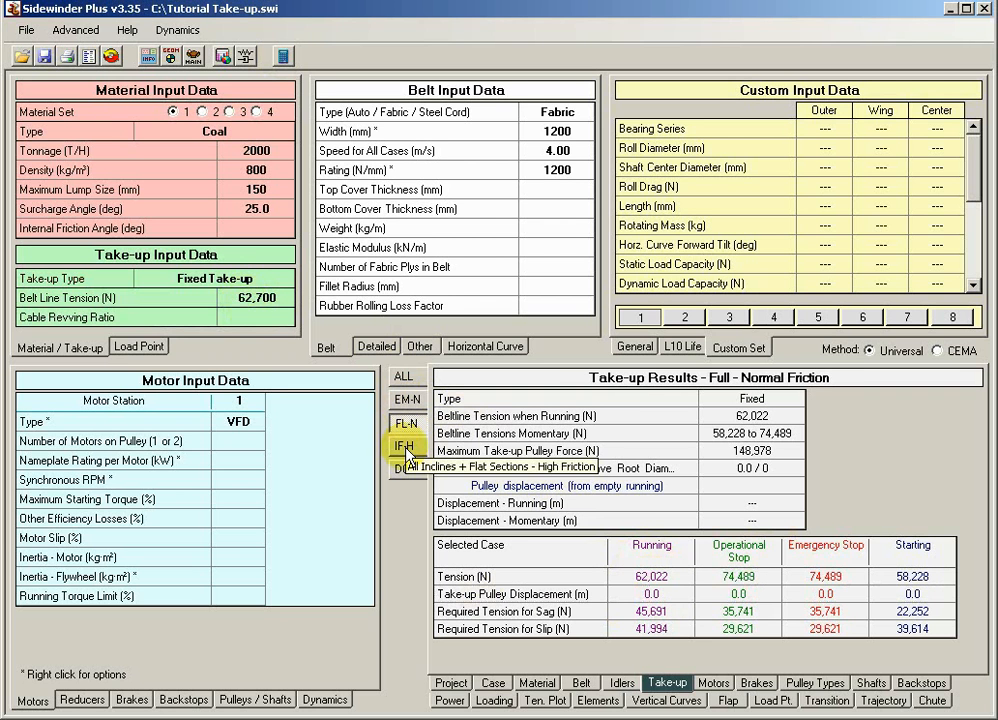
pyautogui.click(410, 446)
pyautogui.click(406, 423)
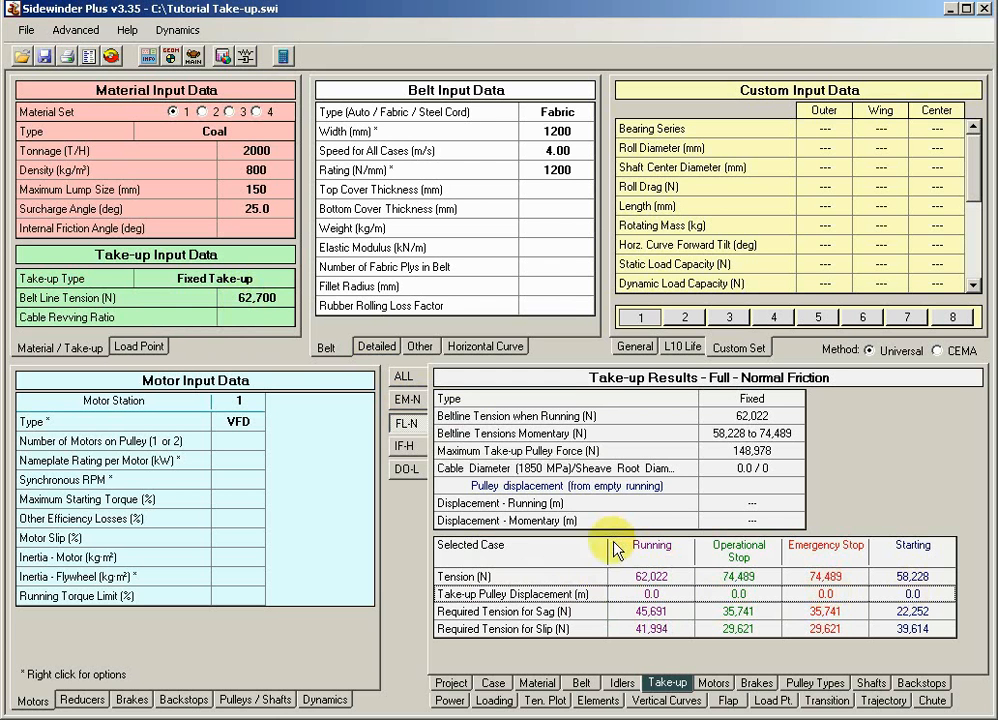
pyautogui.click(407, 399)
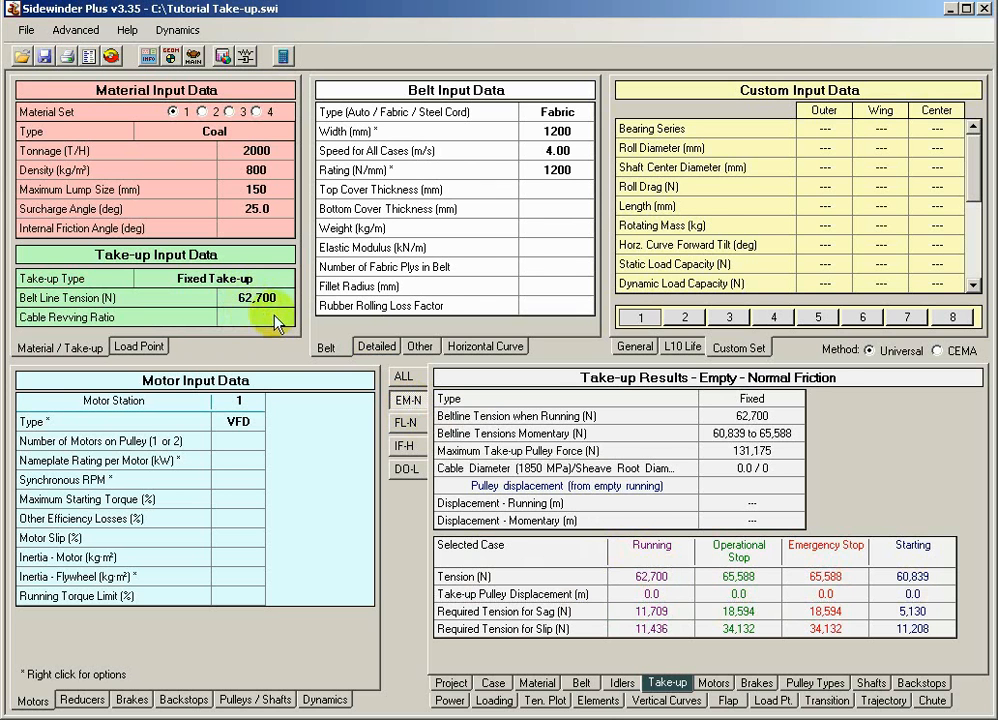
pyautogui.click(407, 423)
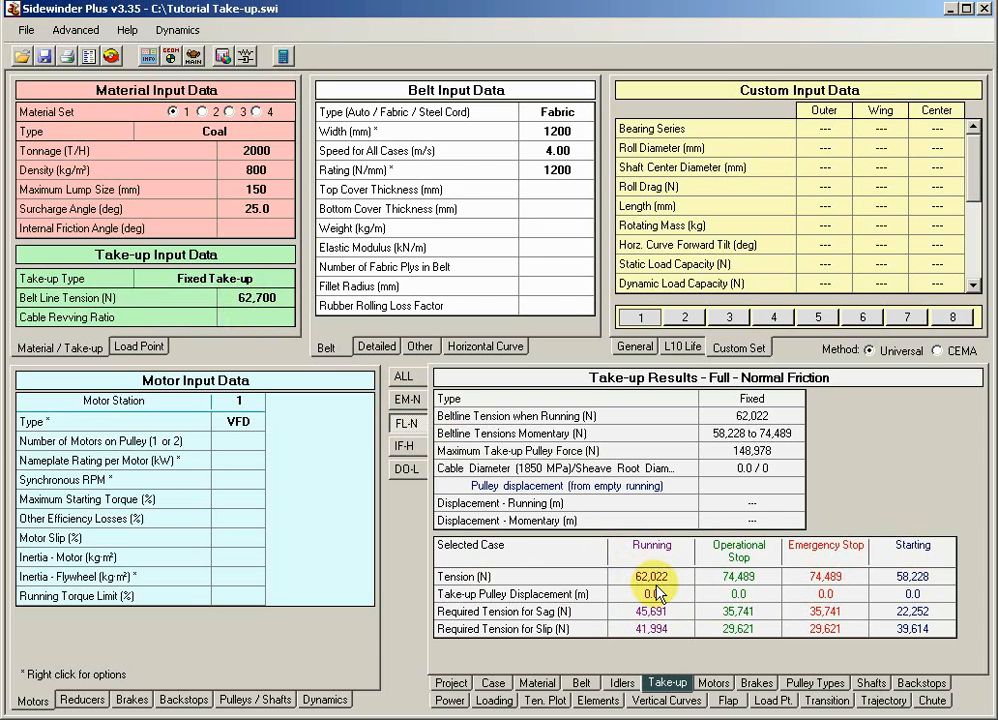
# Step: Change the take-up type to Gravity Take-up, recalculate, and compare the tensions for the Full - Normal Friction case with the fixed results
pyautogui.click(910, 584)
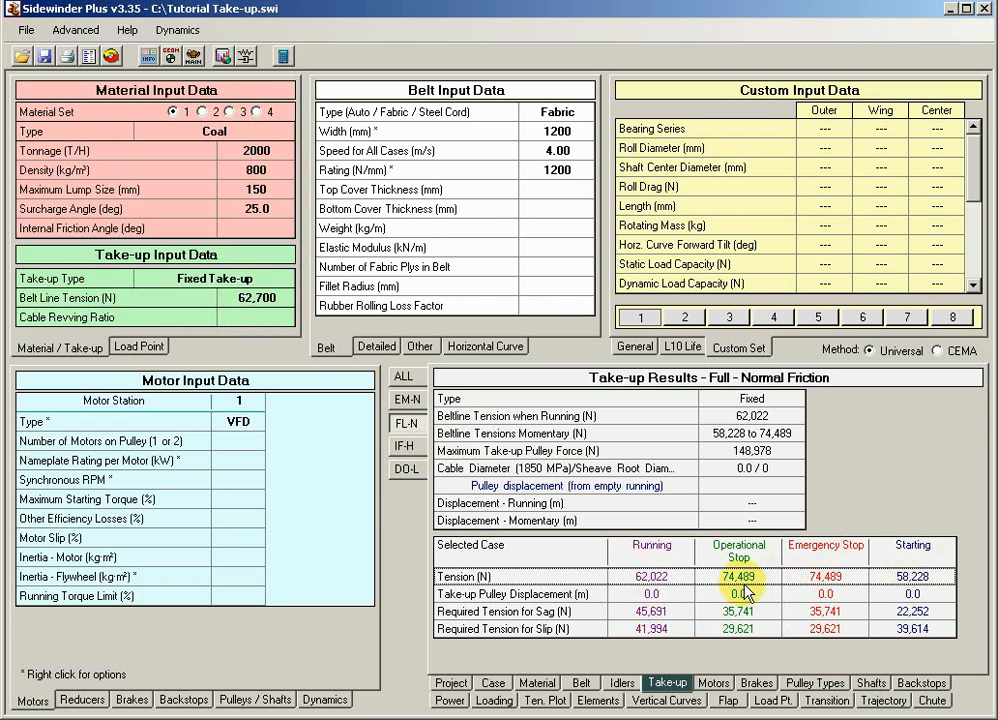
pyautogui.click(284, 279)
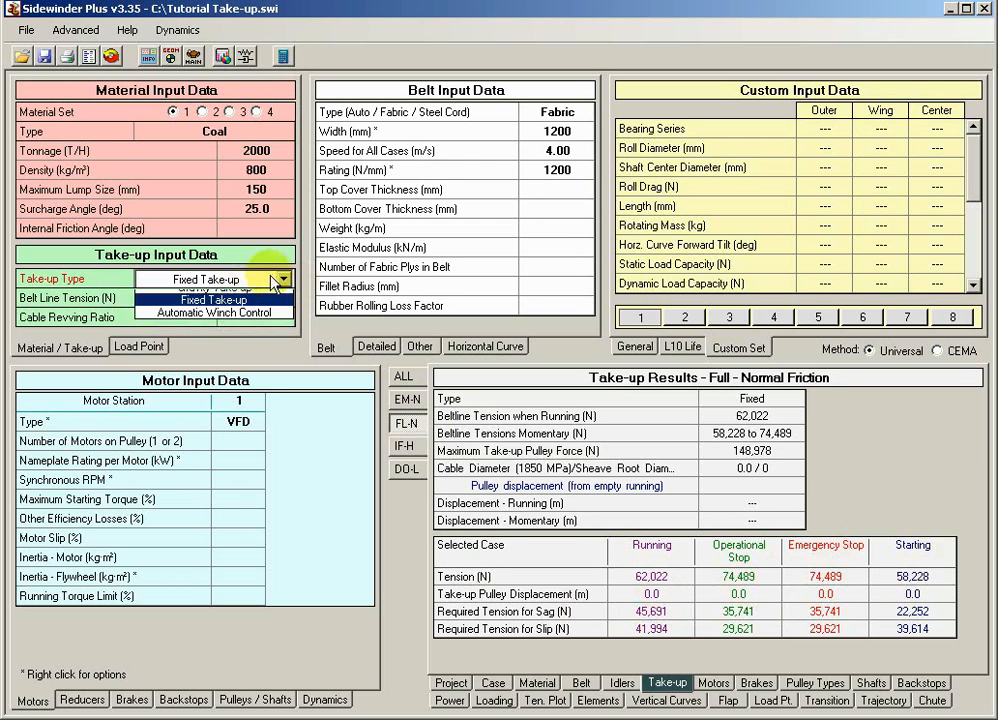
pyautogui.click(238, 300)
pyautogui.click(222, 55)
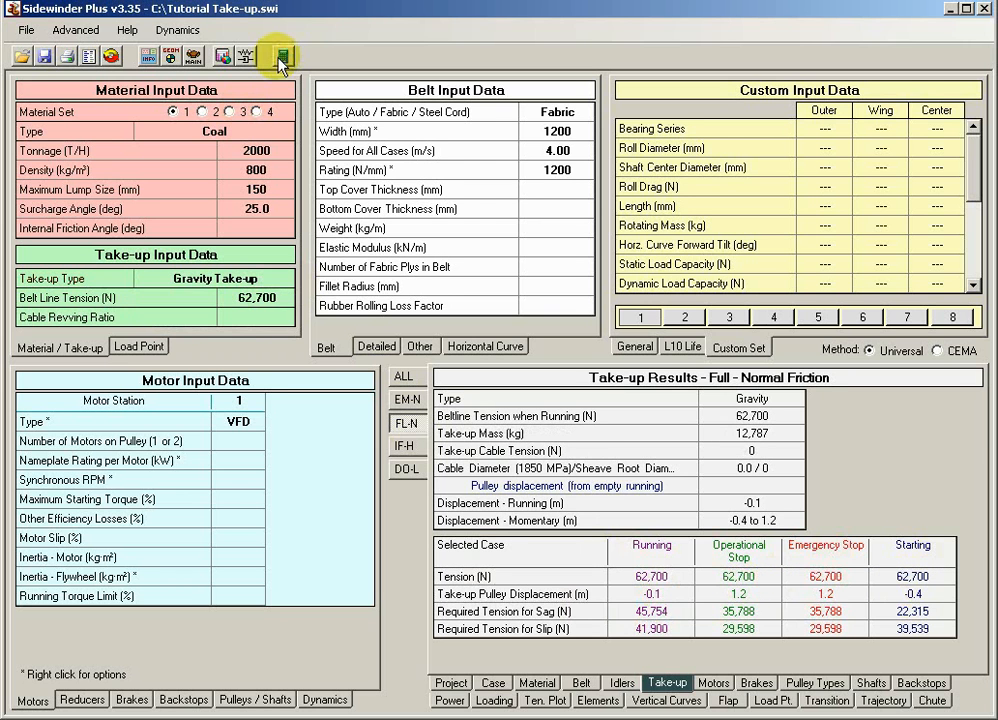
pyautogui.click(650, 576)
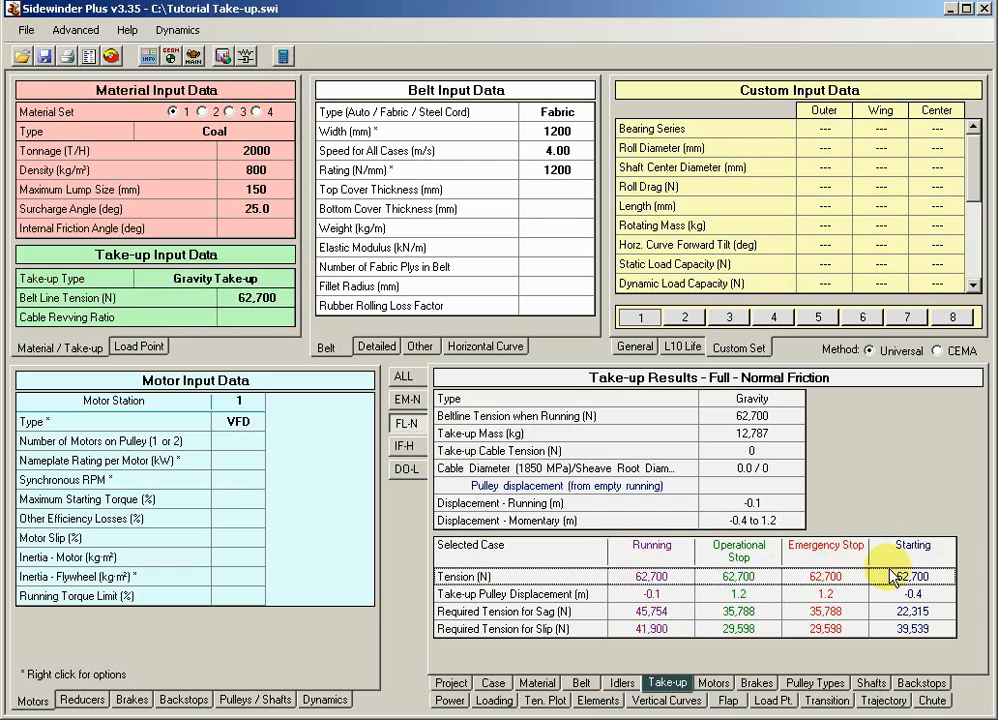
# Step: Set the take-up type back to Fixed Take-up and recalculate the Full - Normal Friction results
pyautogui.click(262, 279)
pyautogui.click(250, 305)
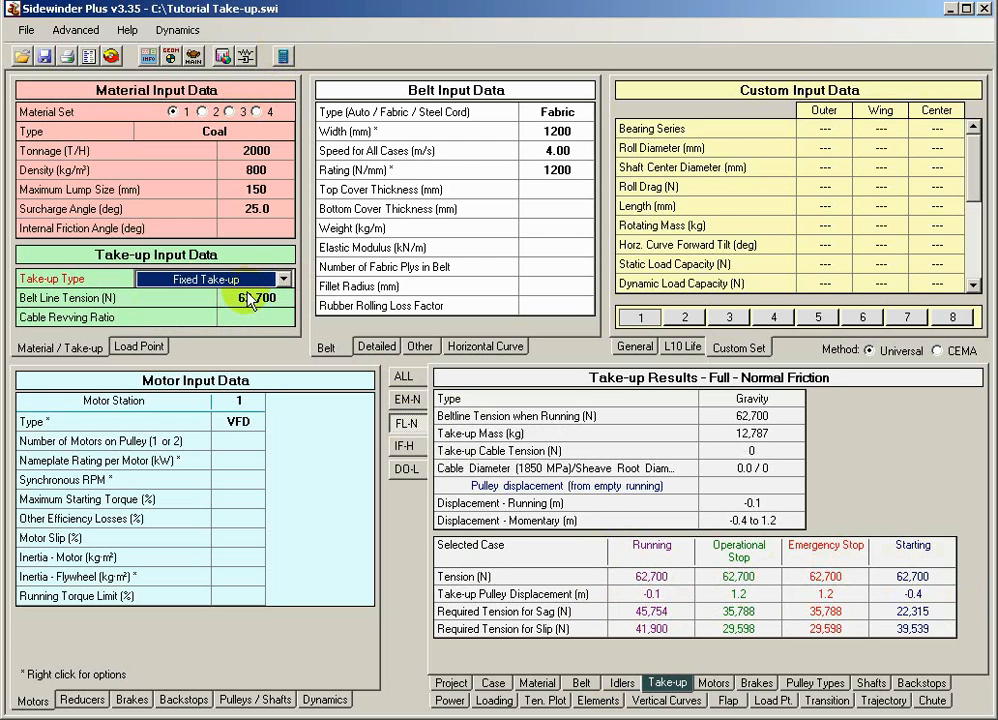
pyautogui.click(277, 58)
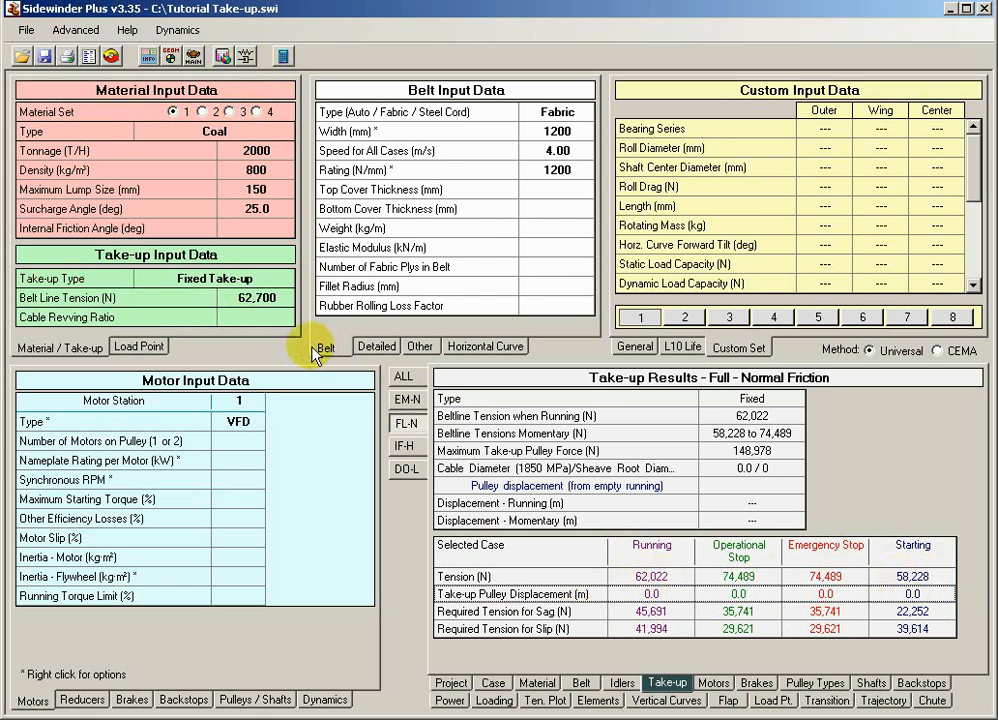
# Step: Change the take-up type to Automatic Winch Control and solve the conveyor with the Empty - Normal Friction case displayed
pyautogui.click(283, 278)
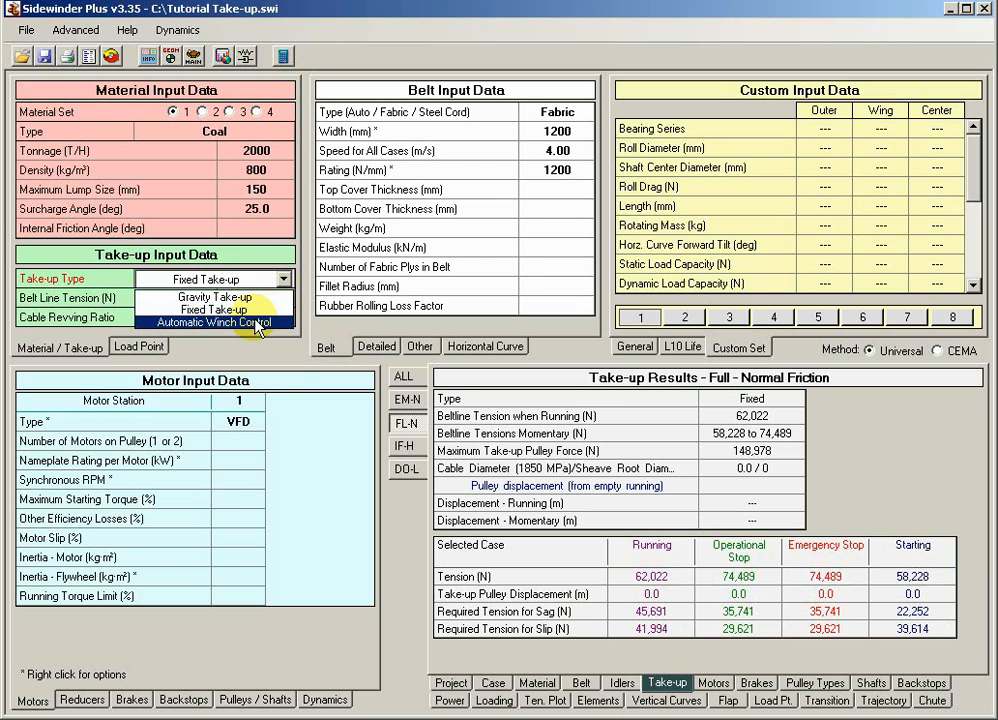
pyautogui.click(259, 323)
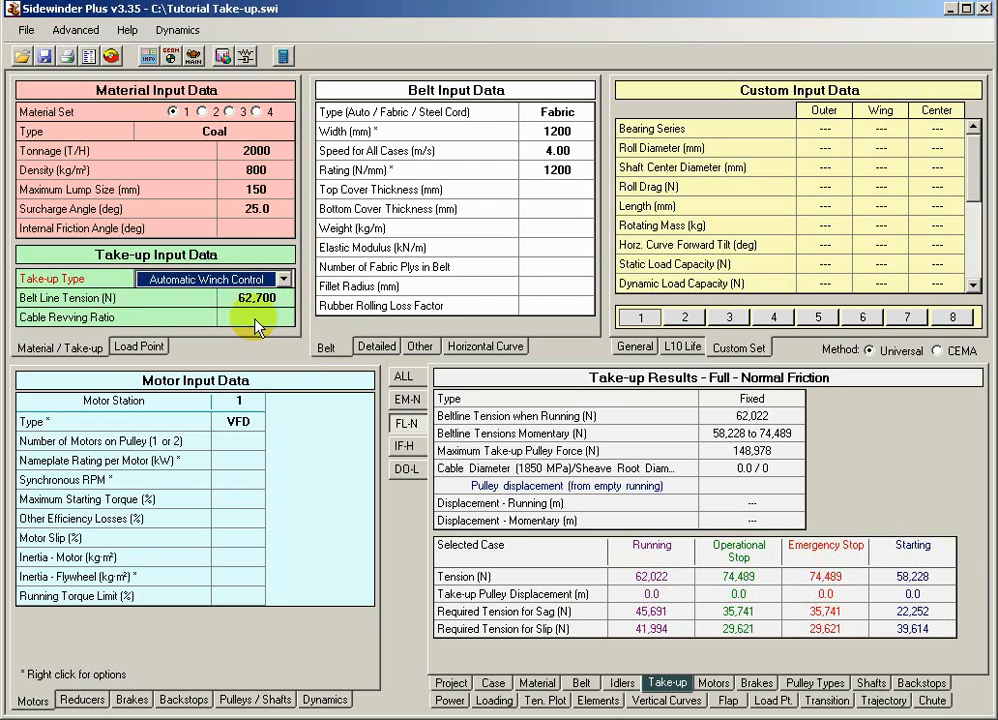
pyautogui.click(258, 228)
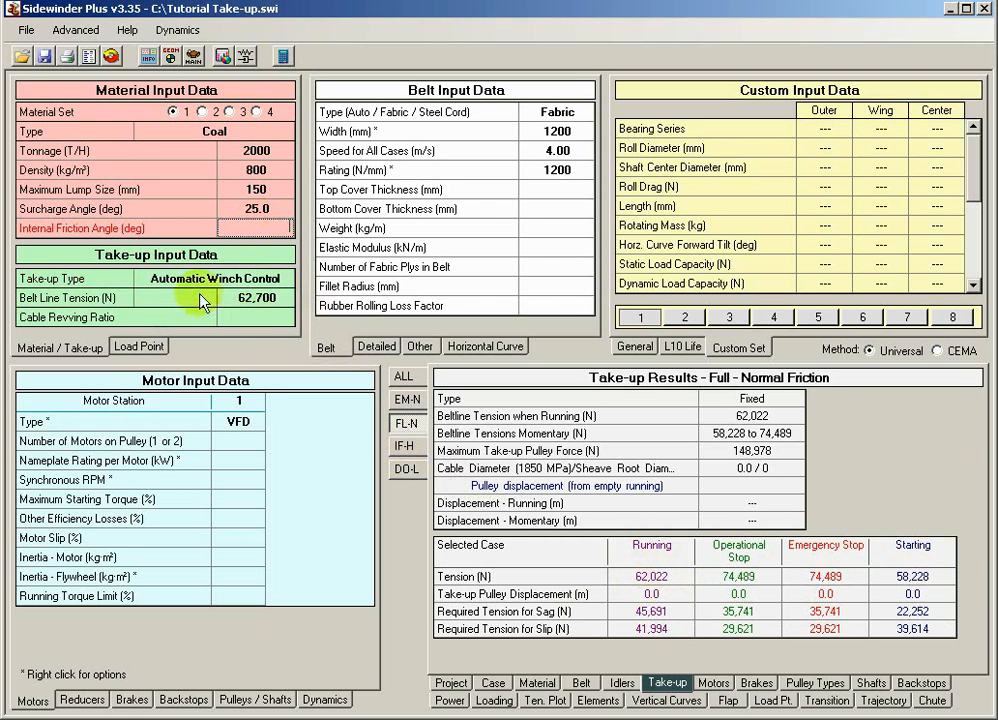
pyautogui.click(405, 400)
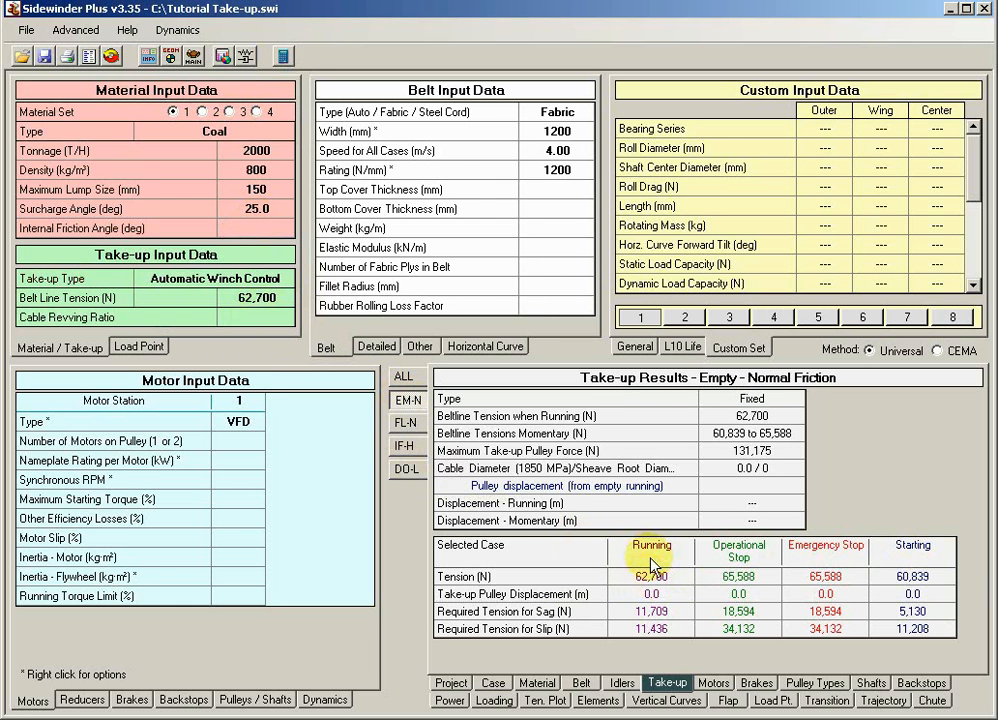
pyautogui.click(285, 58)
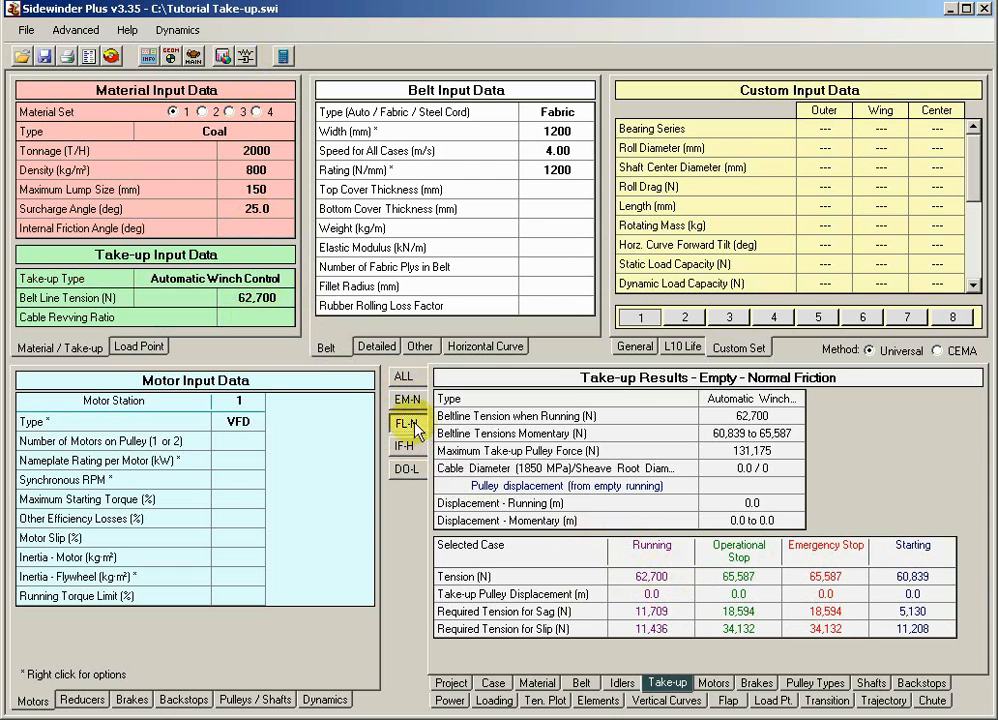
# Step: Compare the winch running tensions across the Full - Normal Friction, Inclines+Flat - High Friction and Declines - Low Friction cases
pyautogui.click(403, 422)
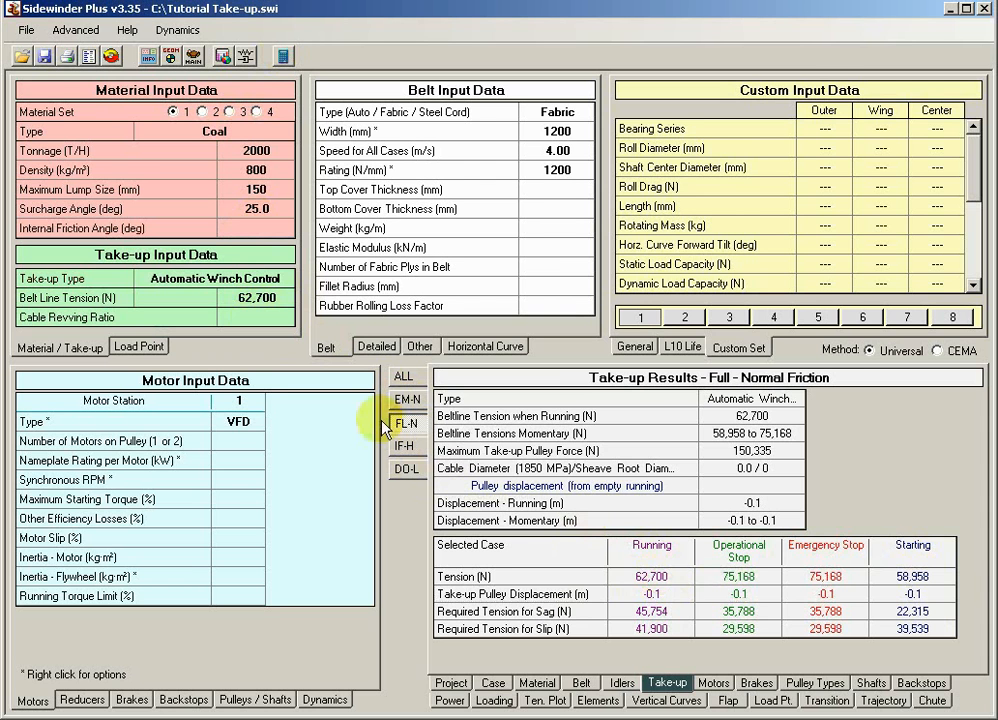
pyautogui.click(660, 578)
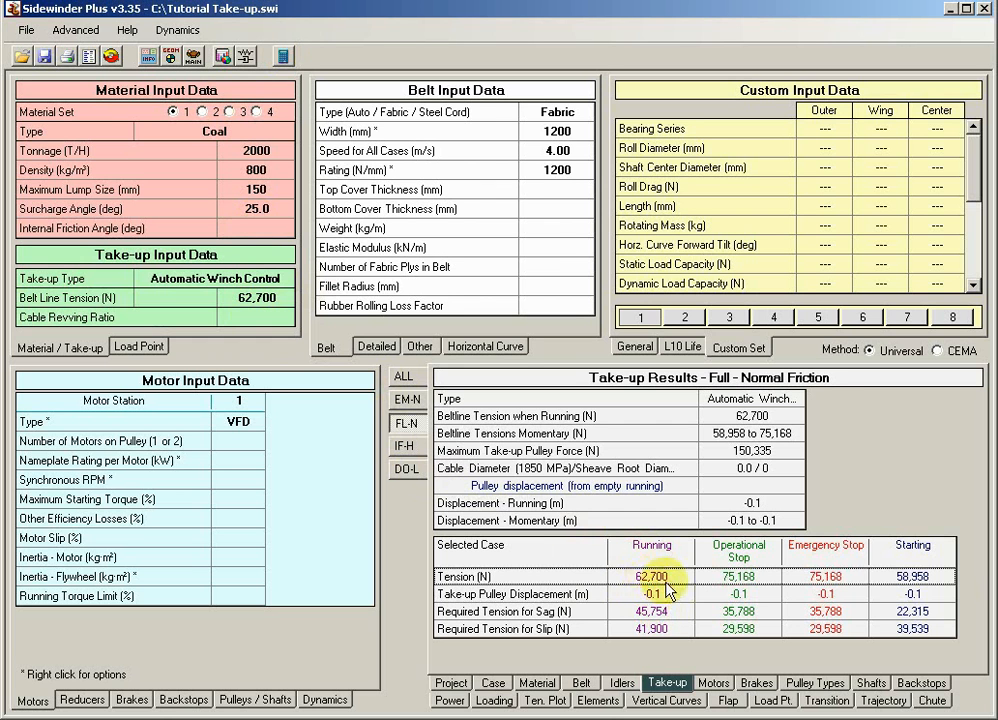
pyautogui.click(405, 446)
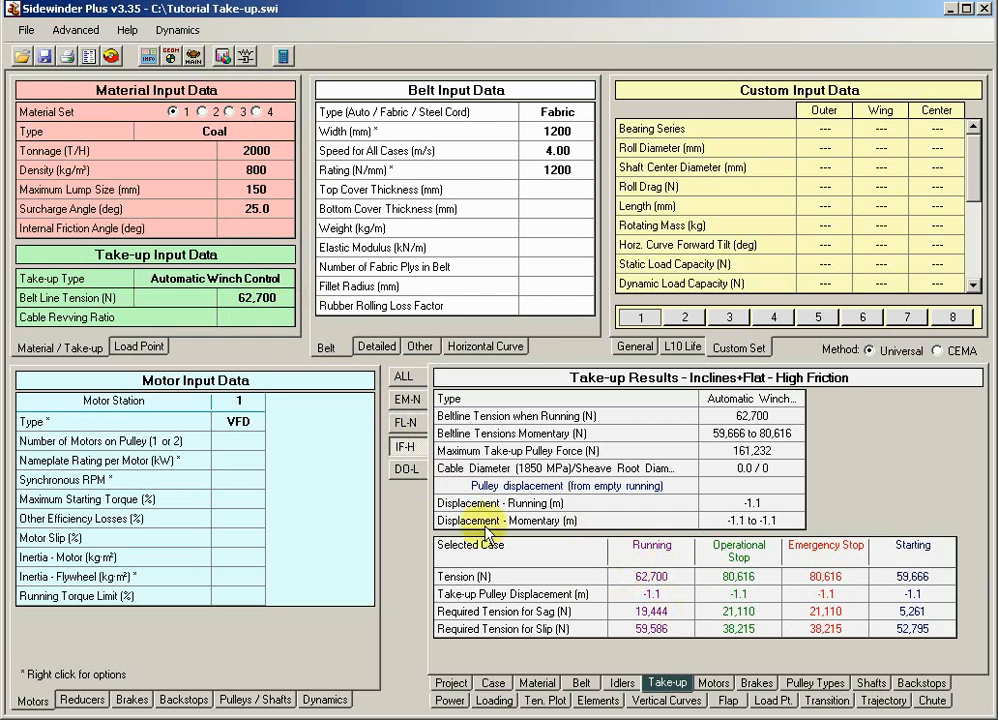
pyautogui.click(645, 582)
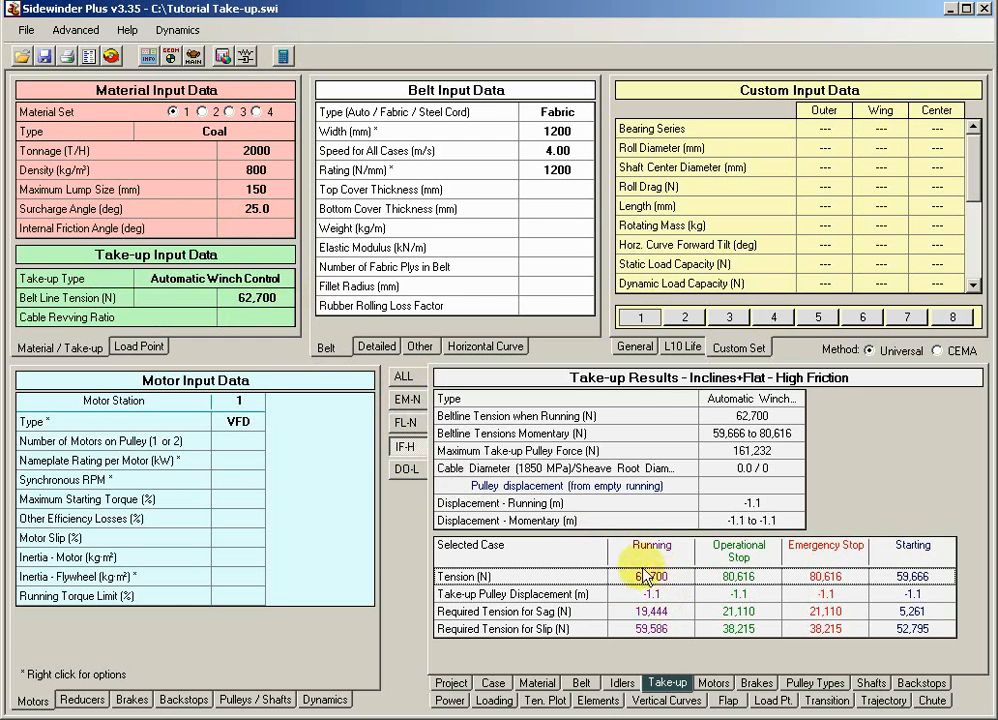
pyautogui.click(399, 472)
pyautogui.click(650, 580)
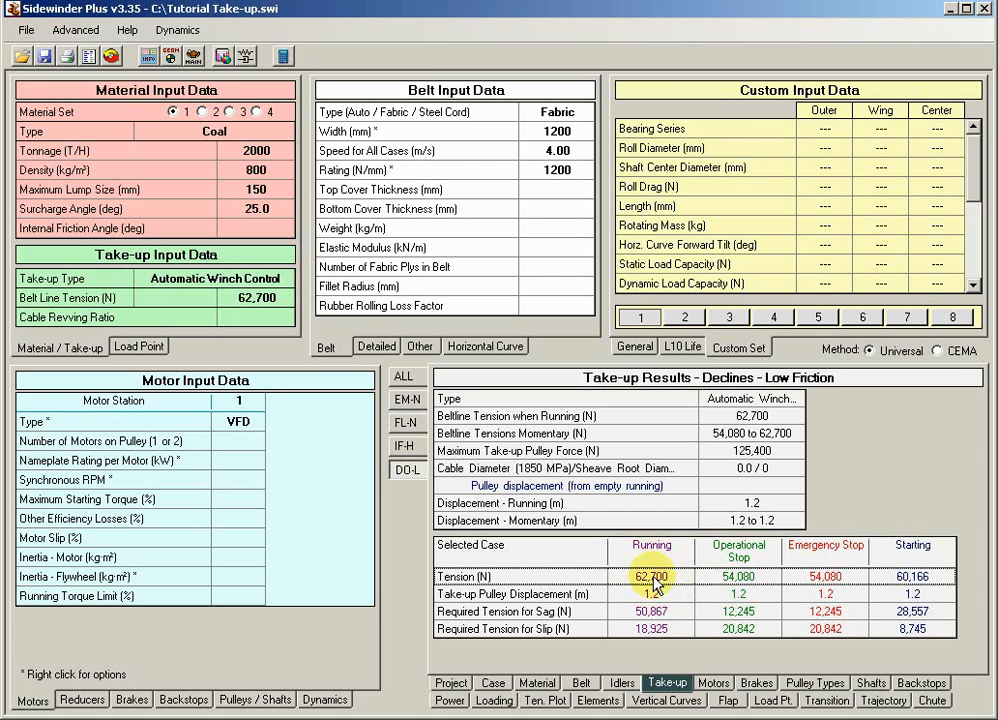
# Step: Go back through the winch results to the Empty case, and examine the take-up pulley displacement for Full - Normal Friction
pyautogui.click(405, 445)
pyautogui.click(406, 424)
pyautogui.click(407, 400)
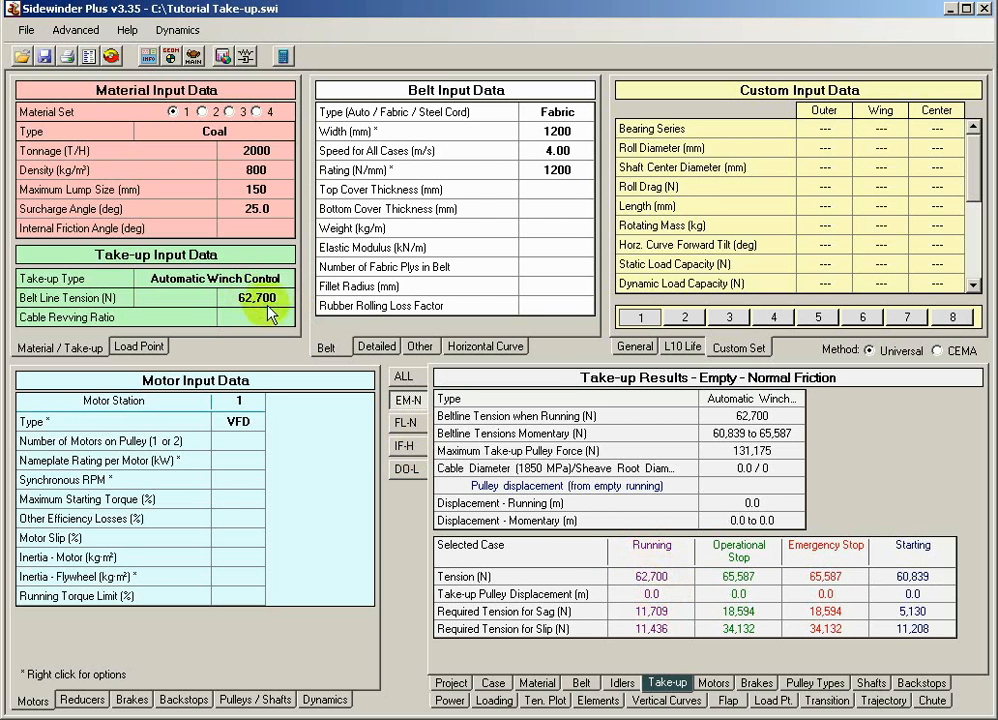
pyautogui.click(405, 422)
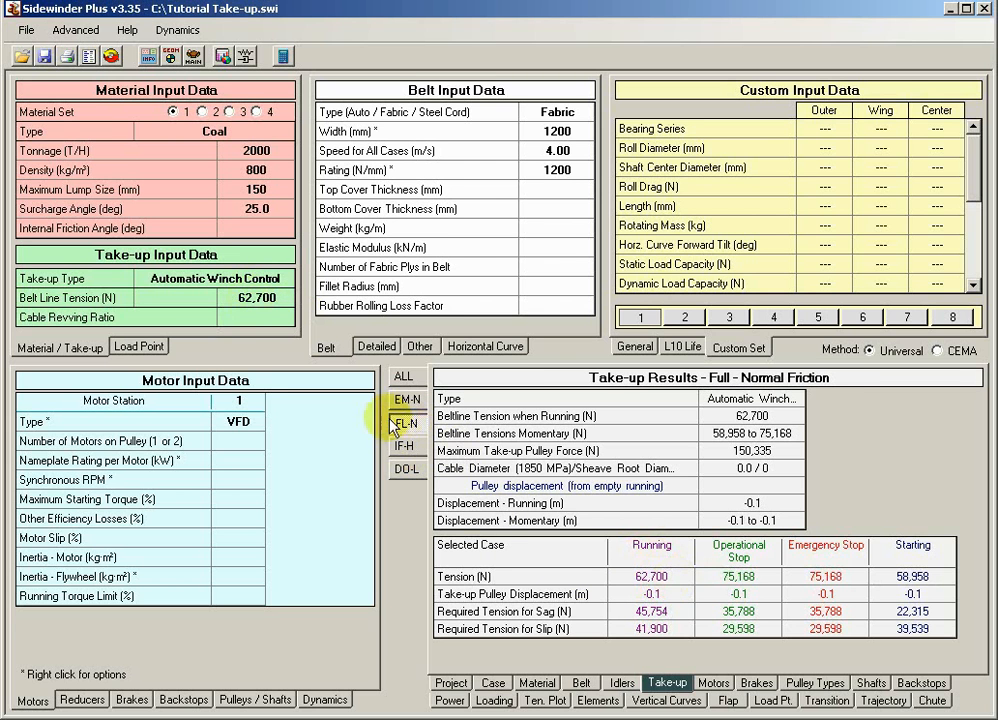
pyautogui.click(657, 595)
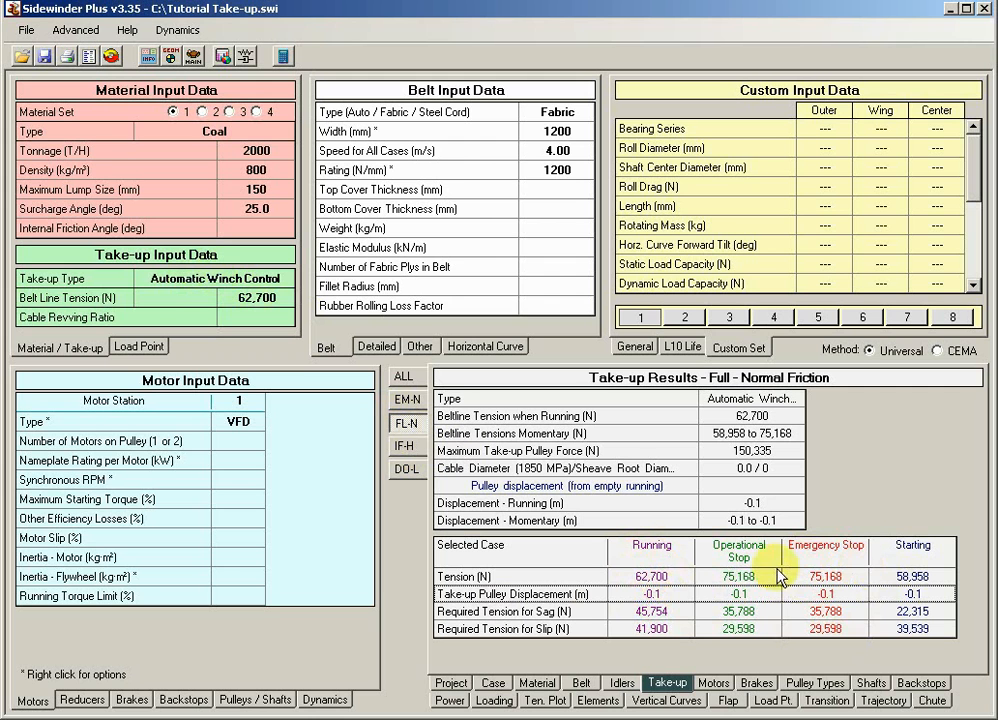
# Step: Switch the take-up type from winch control to Fixed Take-up and recalculate for comparison
pyautogui.click(283, 282)
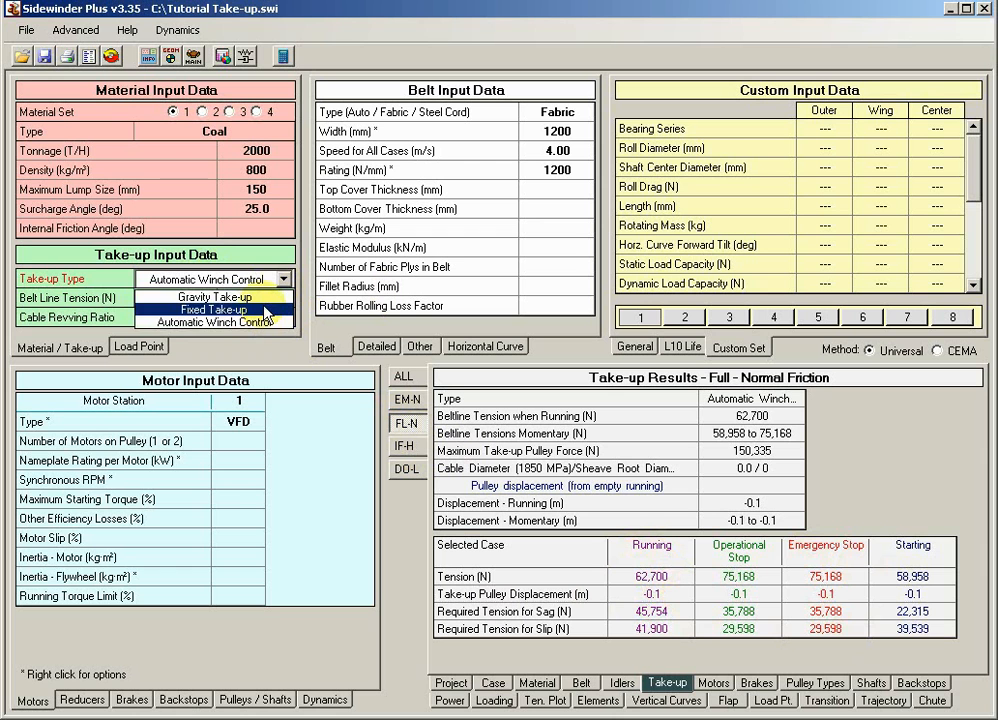
pyautogui.click(266, 310)
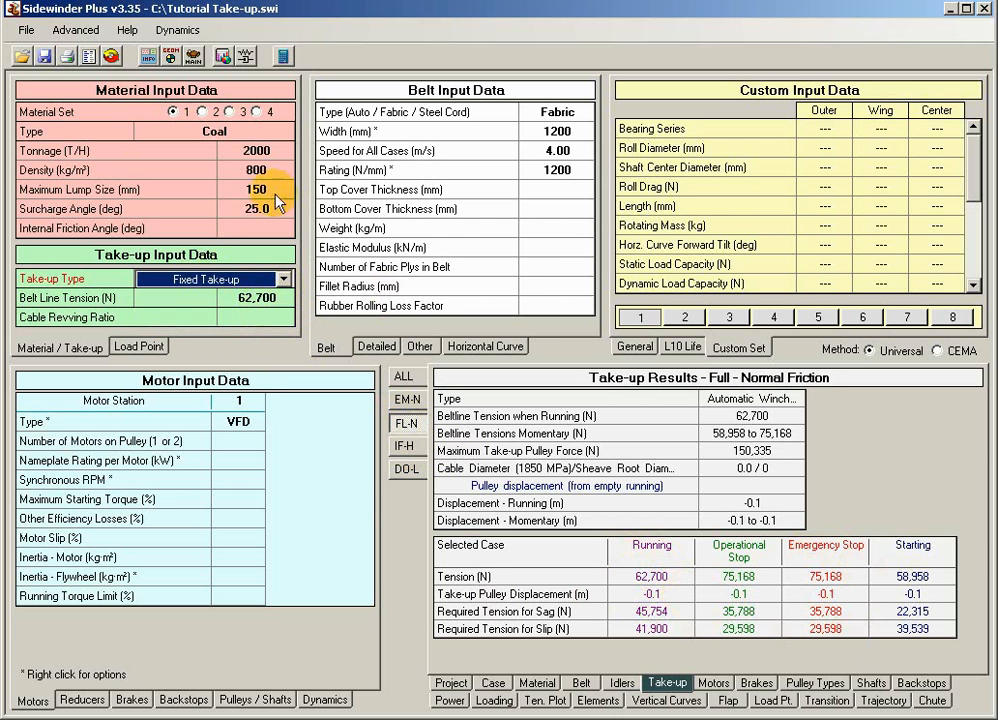
pyautogui.click(284, 57)
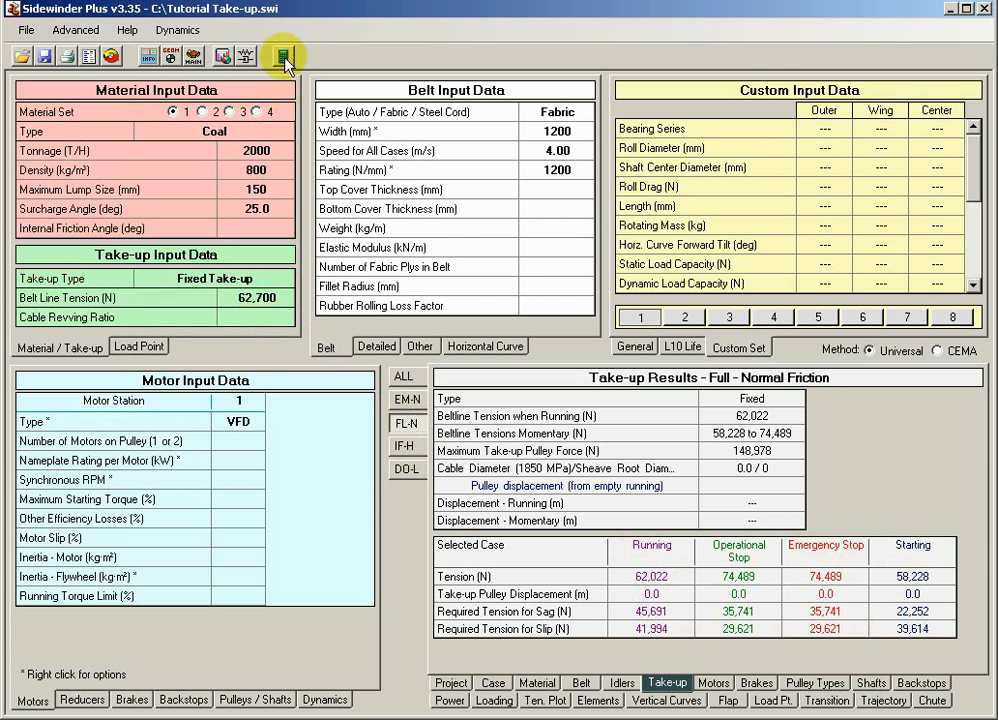
# Step: Compare the fixed take-up tensions and pulley displacements between the Empty and Full normal friction cases
pyautogui.click(408, 400)
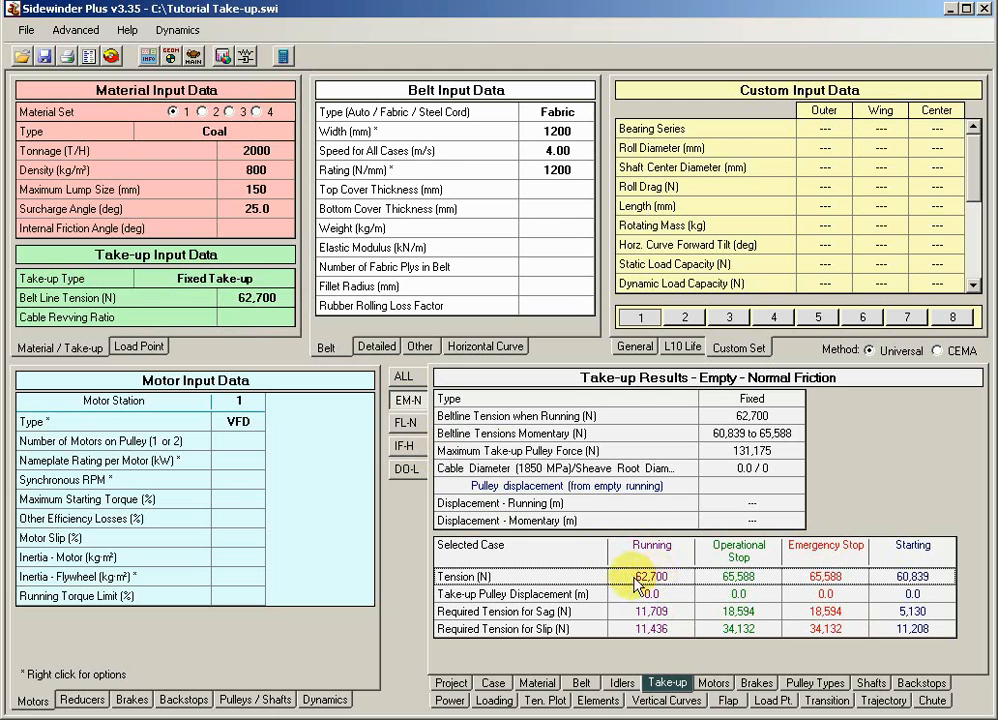
pyautogui.click(405, 424)
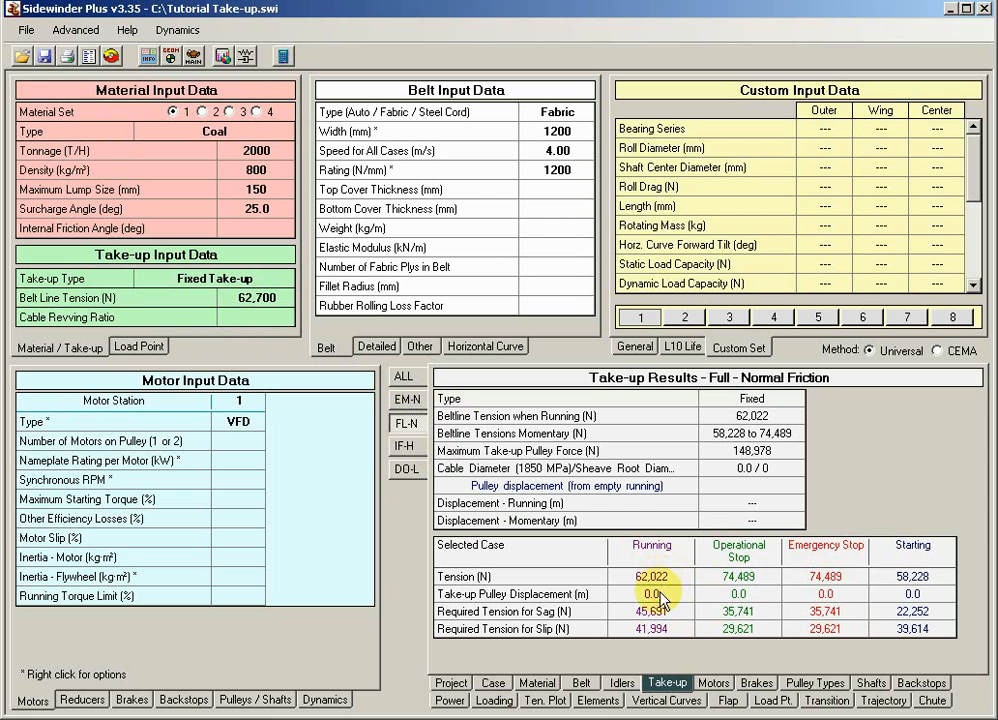
pyautogui.click(628, 600)
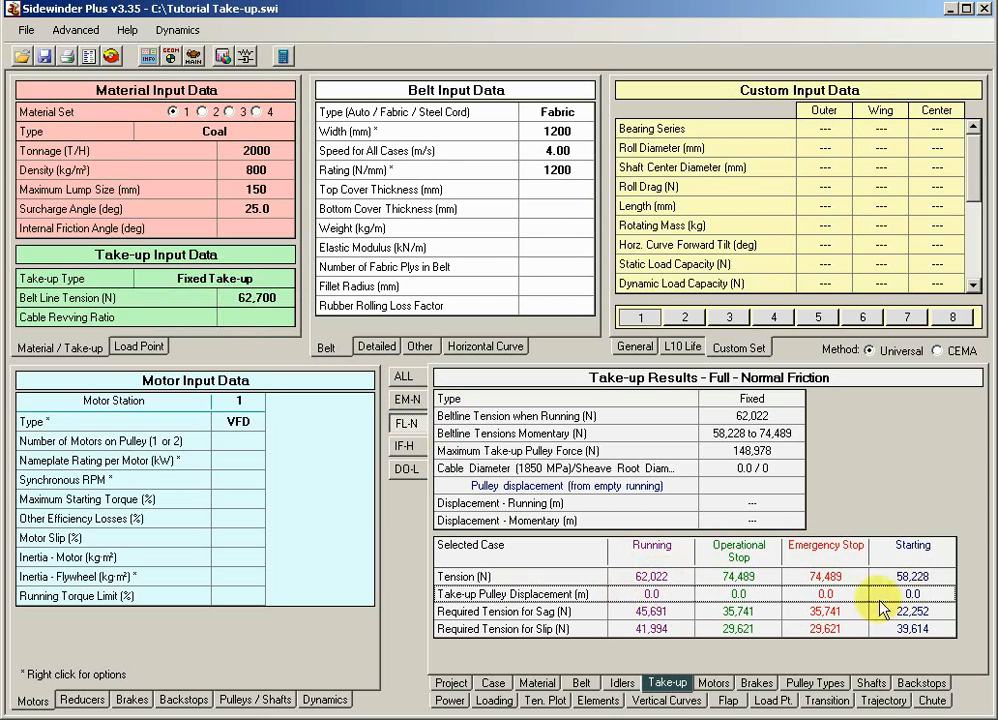
# Step: Restore Automatic Winch Control as the take-up type and solve the conveyor again
pyautogui.click(245, 279)
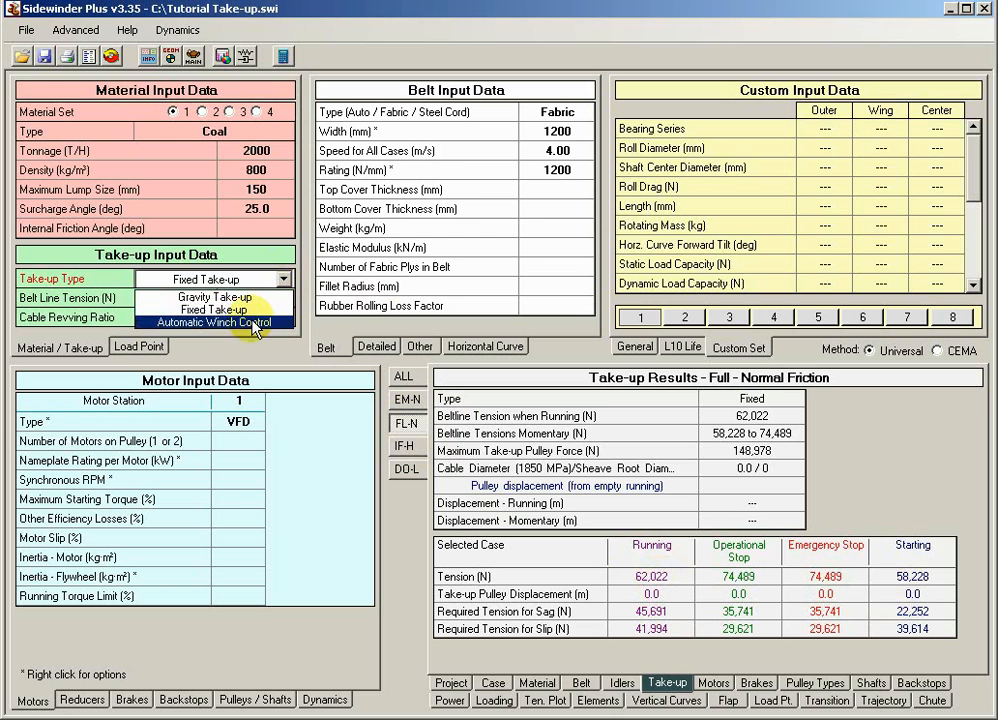
pyautogui.click(253, 325)
pyautogui.click(282, 58)
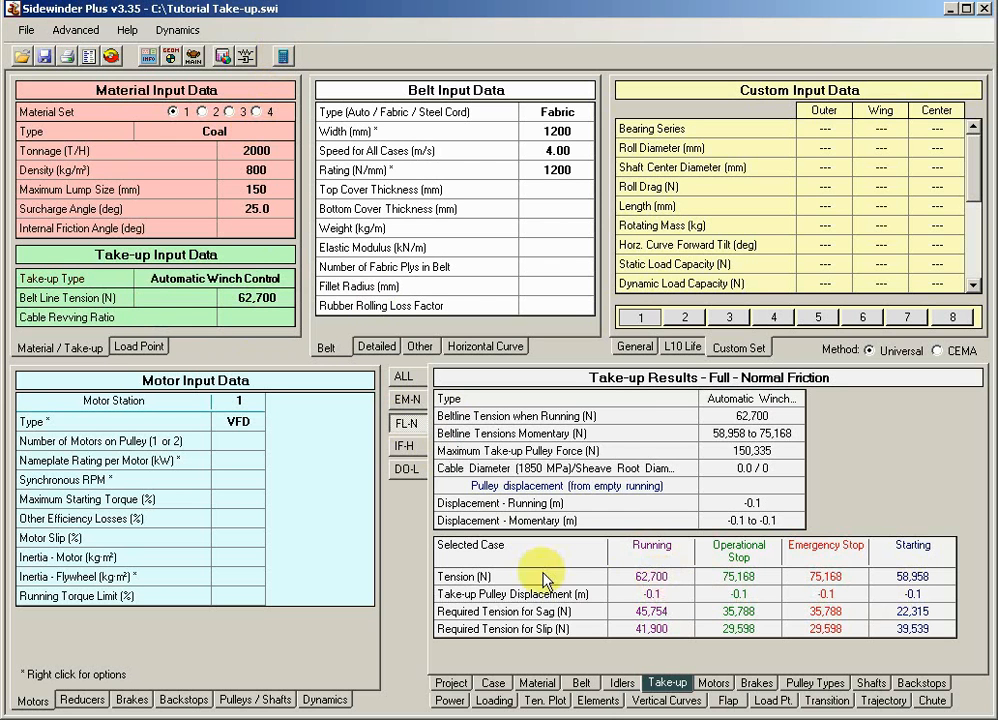
# Step: Review the winch results across the loading cases, and examine the tension and pulley displacement rows for Full - Normal Friction
pyautogui.click(402, 403)
pyautogui.click(399, 424)
pyautogui.click(397, 452)
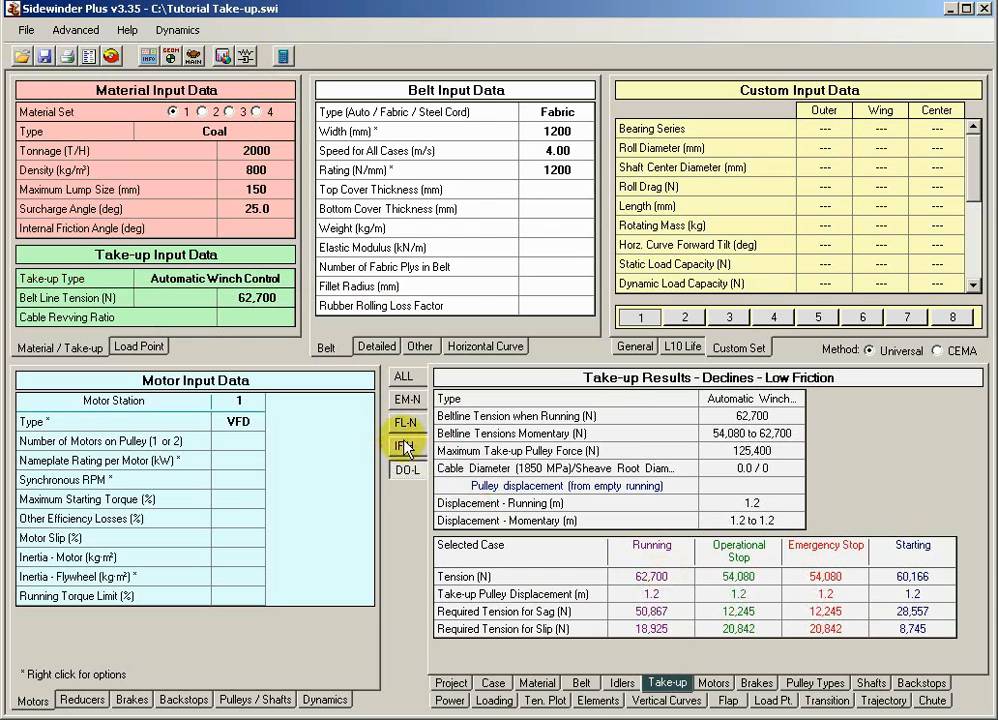
pyautogui.click(406, 423)
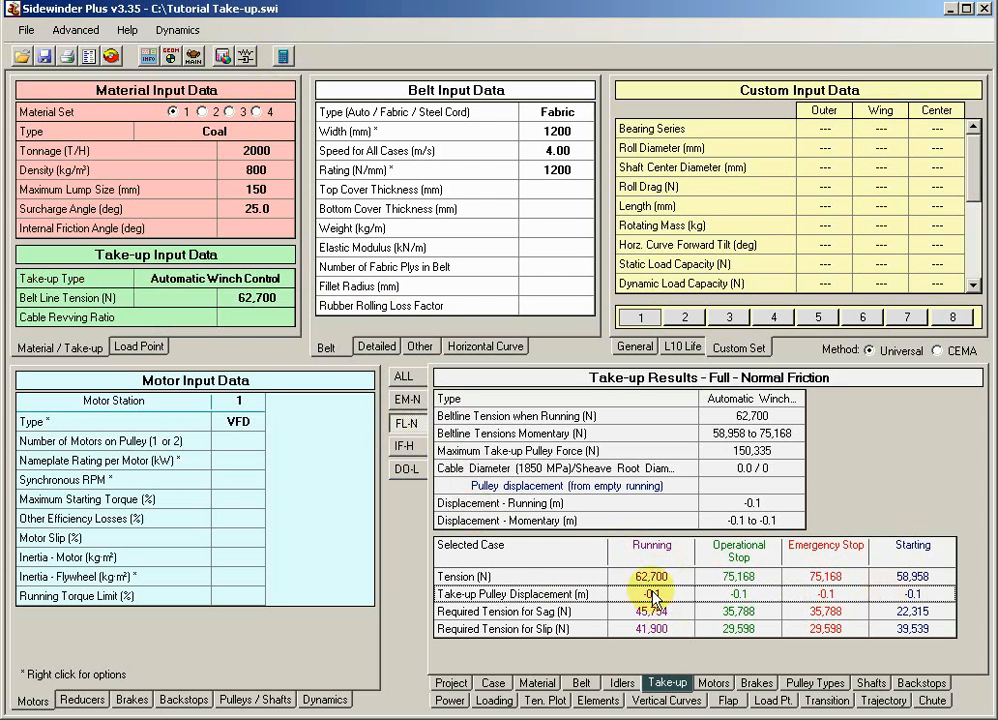
pyautogui.click(512, 580)
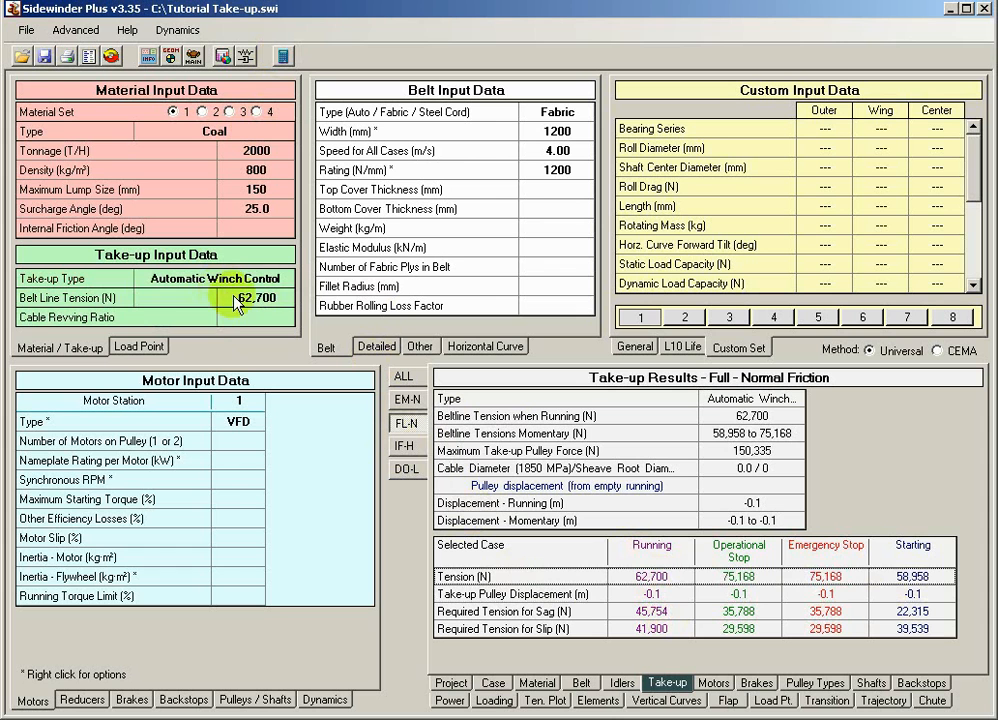
# Step: Enter a starting Belt Line Tension of 80,000 N beside the running tension for the automatic winch and recalculate
pyautogui.click(184, 301)
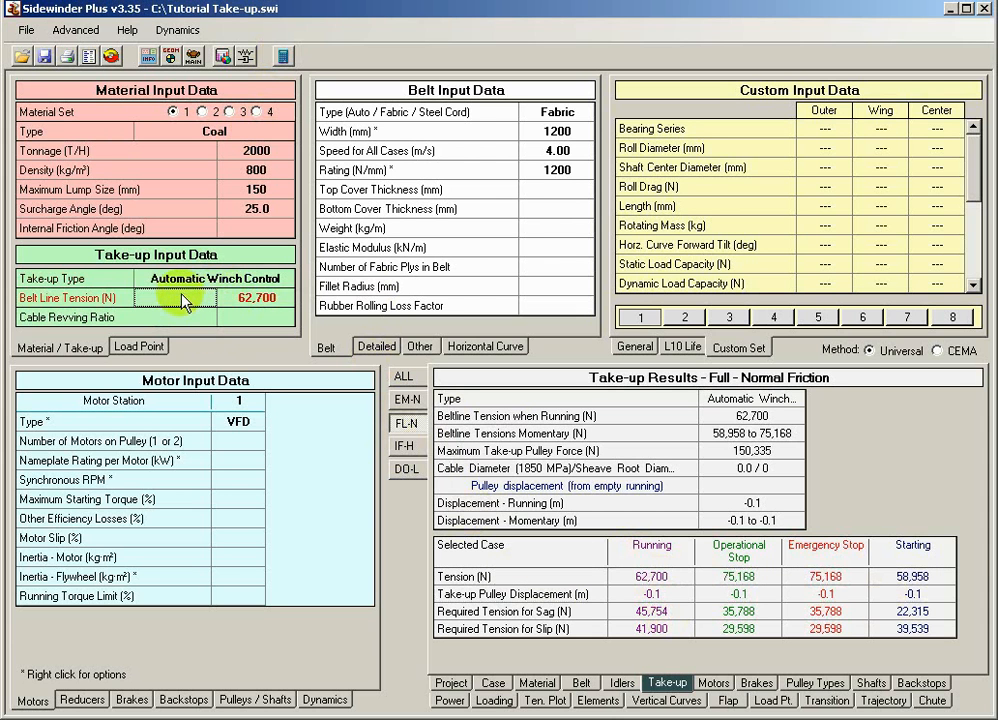
pyautogui.press('Right')
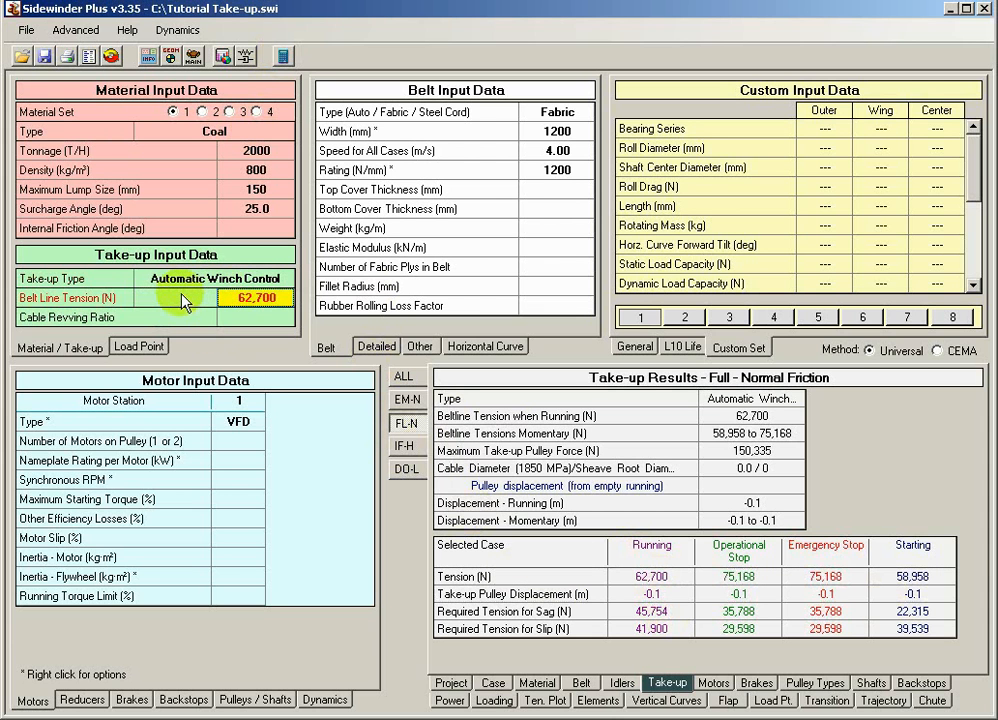
pyautogui.press('Left')
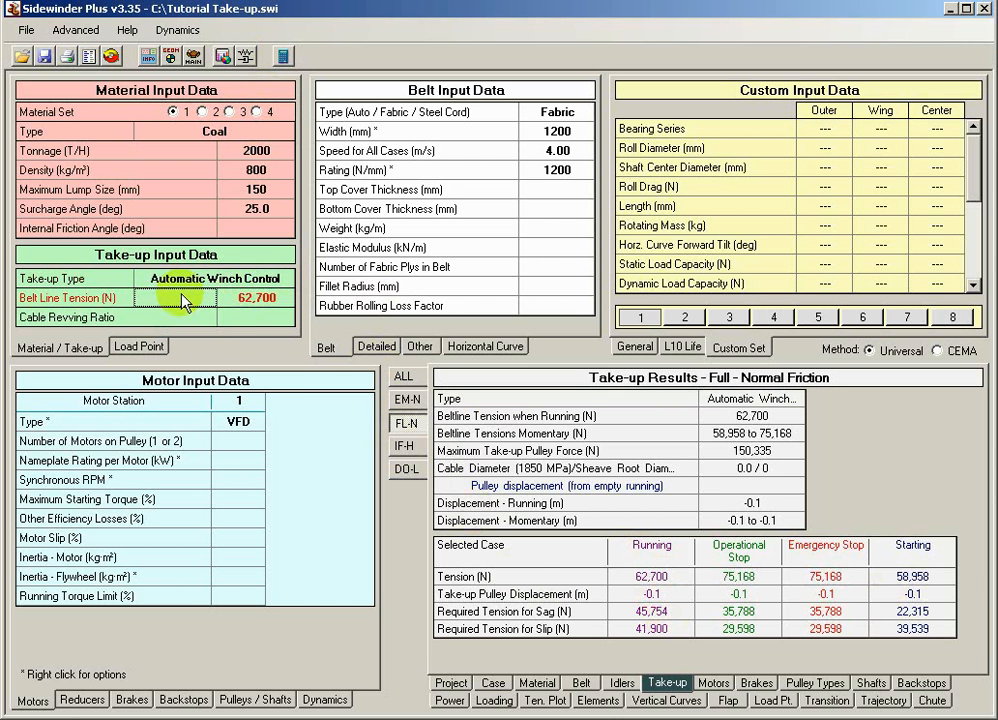
pyautogui.write('80000')
pyautogui.press('Up')
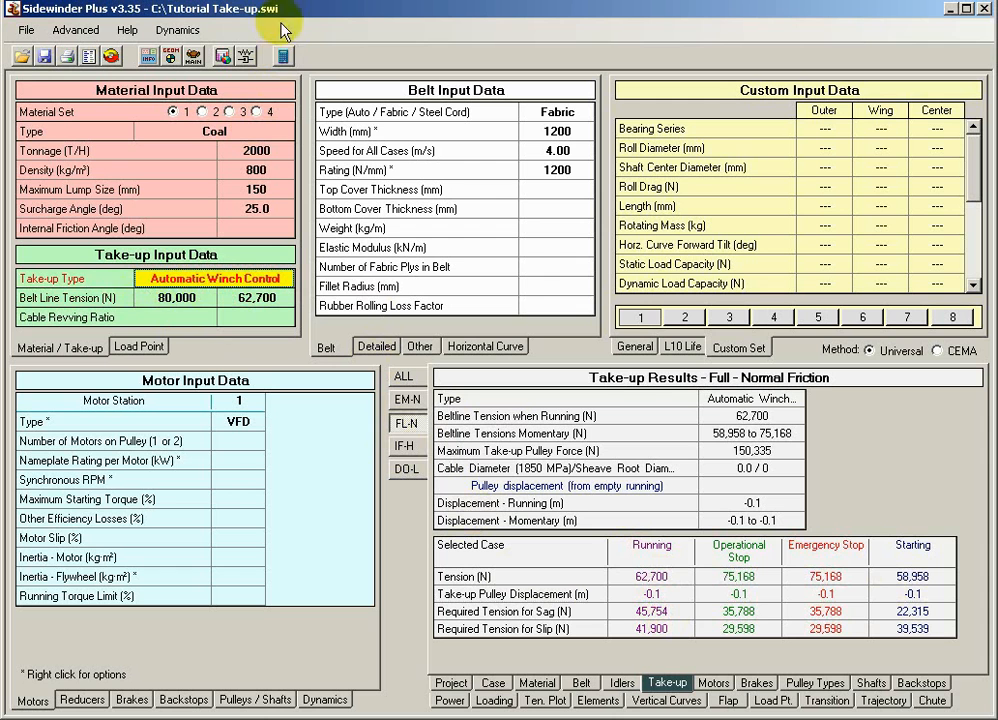
pyautogui.click(286, 58)
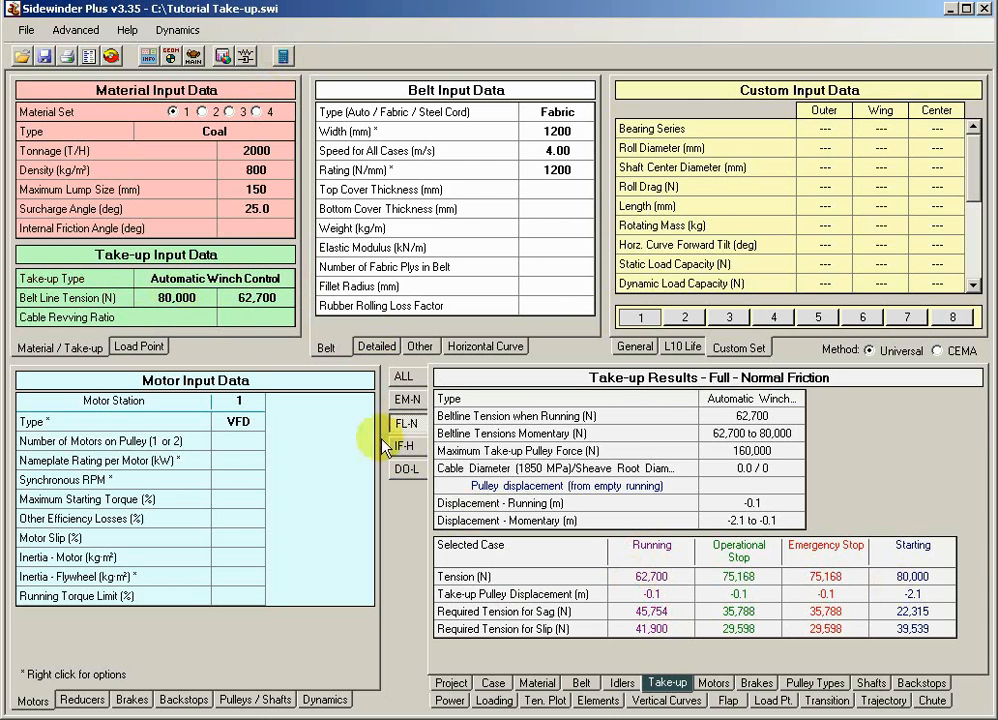
# Step: Compare the automatic winch take-up tensions and pulley displacements across the Empty, Full, Inclines+Flat and Declines Only cases
pyautogui.click(652, 580)
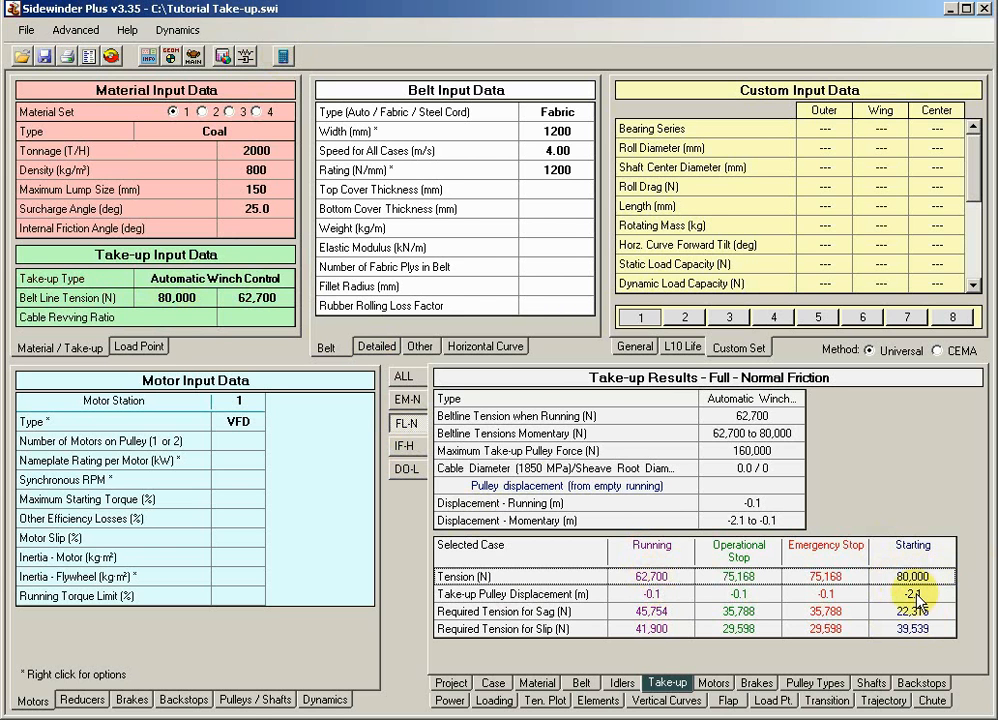
pyautogui.click(407, 401)
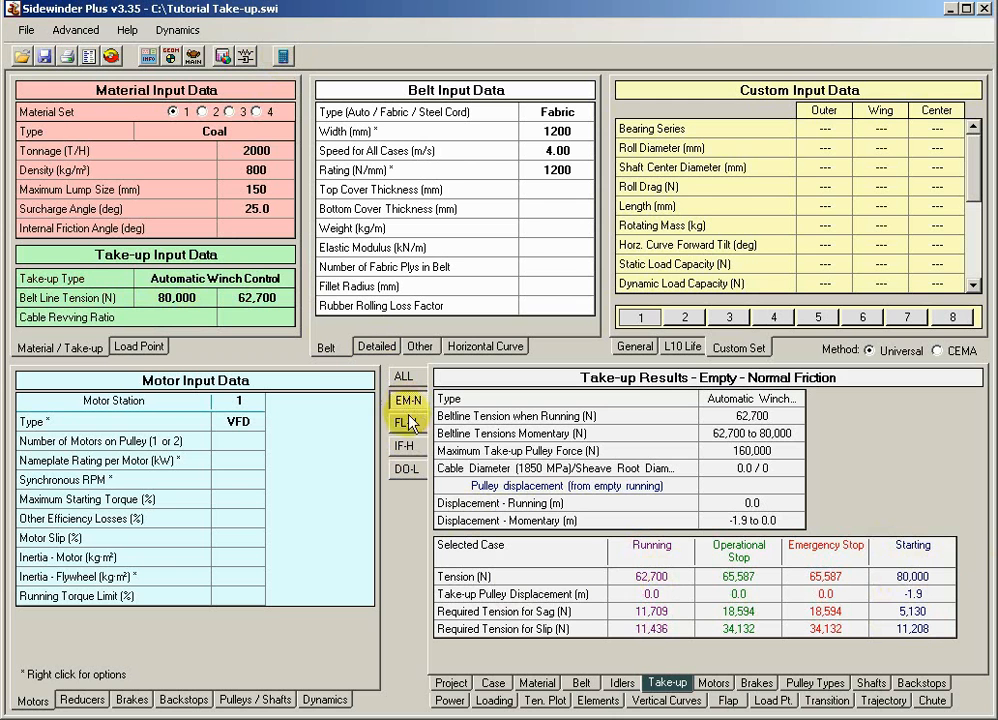
pyautogui.click(409, 422)
pyautogui.click(405, 447)
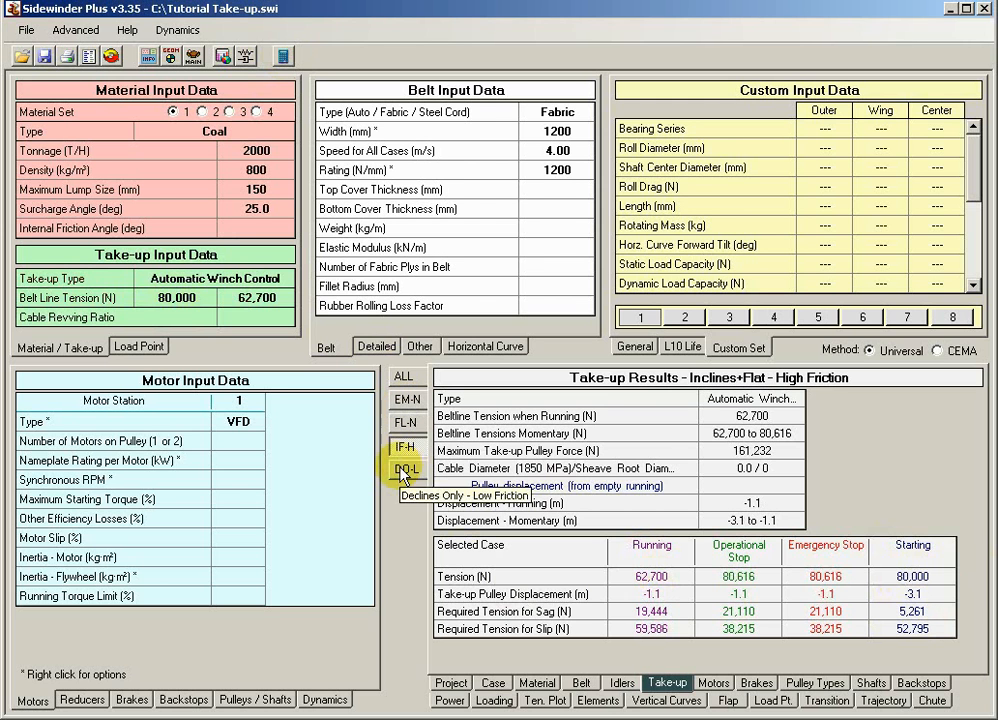
pyautogui.click(404, 470)
pyautogui.click(405, 447)
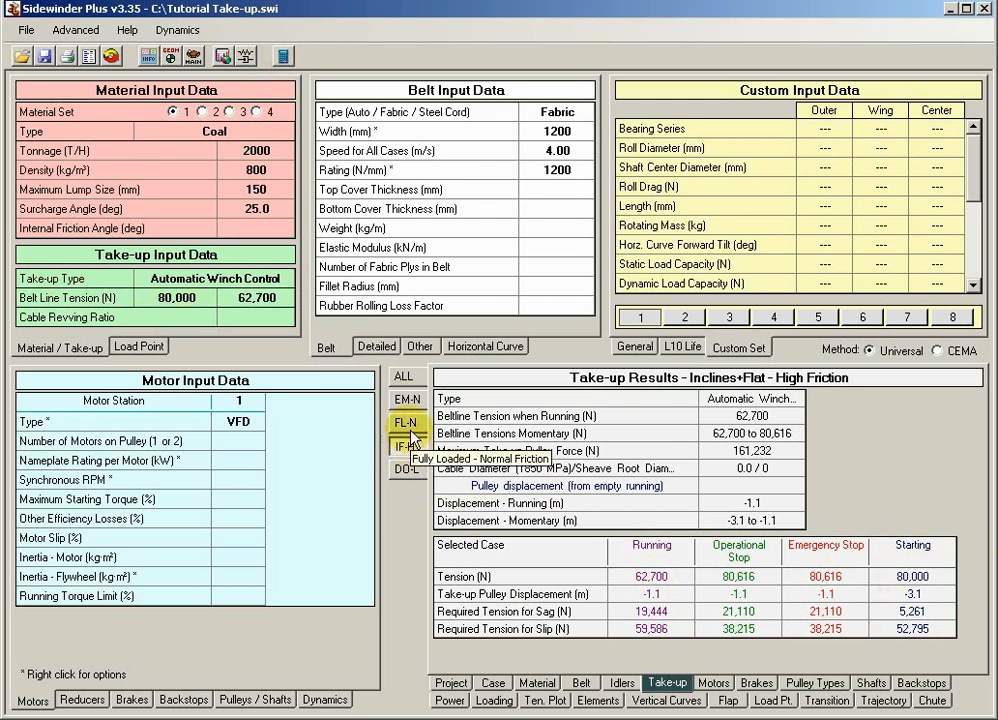
pyautogui.click(410, 432)
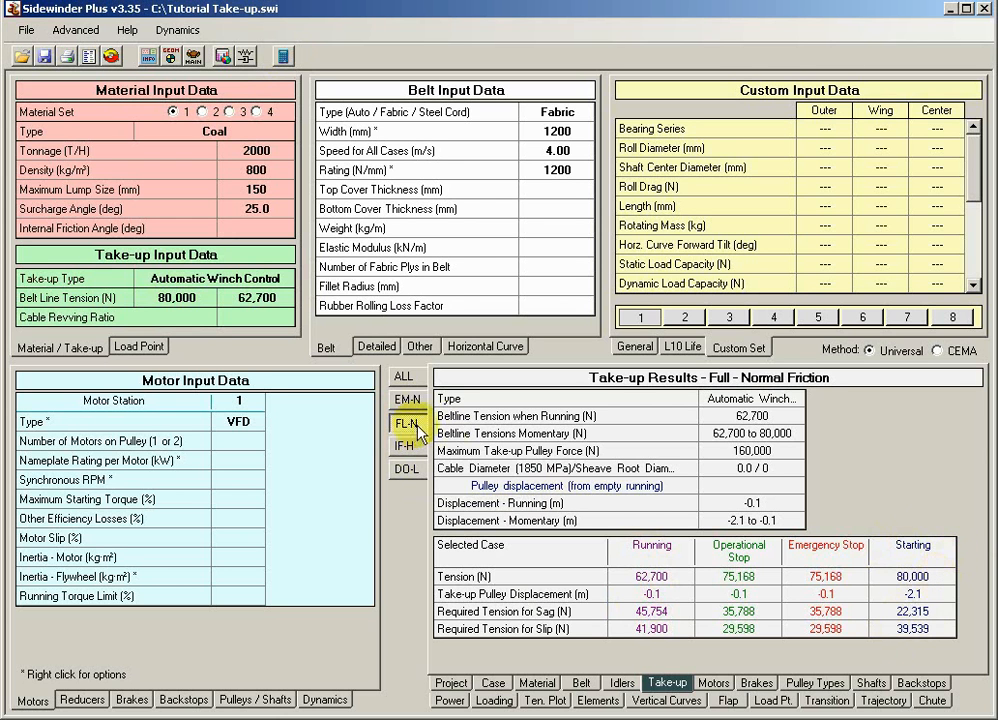
# Step: Examine the starting, running and stopping tensions and pulley displacements for Full - Normal Friction against the Belt Line Tension inputs
pyautogui.click(910, 578)
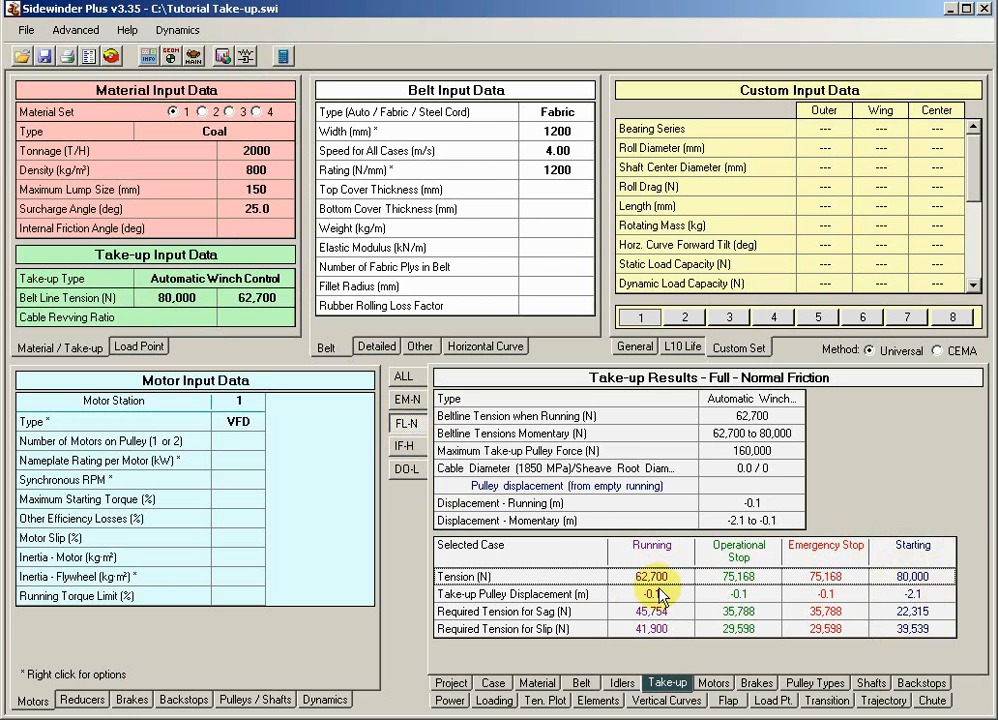
pyautogui.click(258, 298)
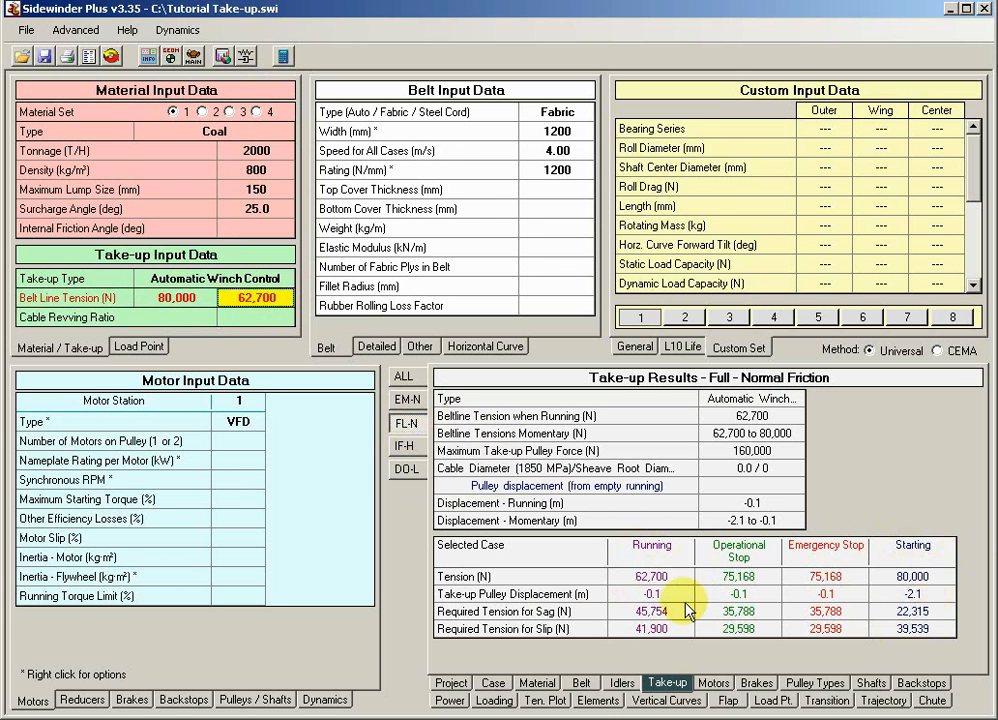
pyautogui.click(650, 580)
pyautogui.click(655, 594)
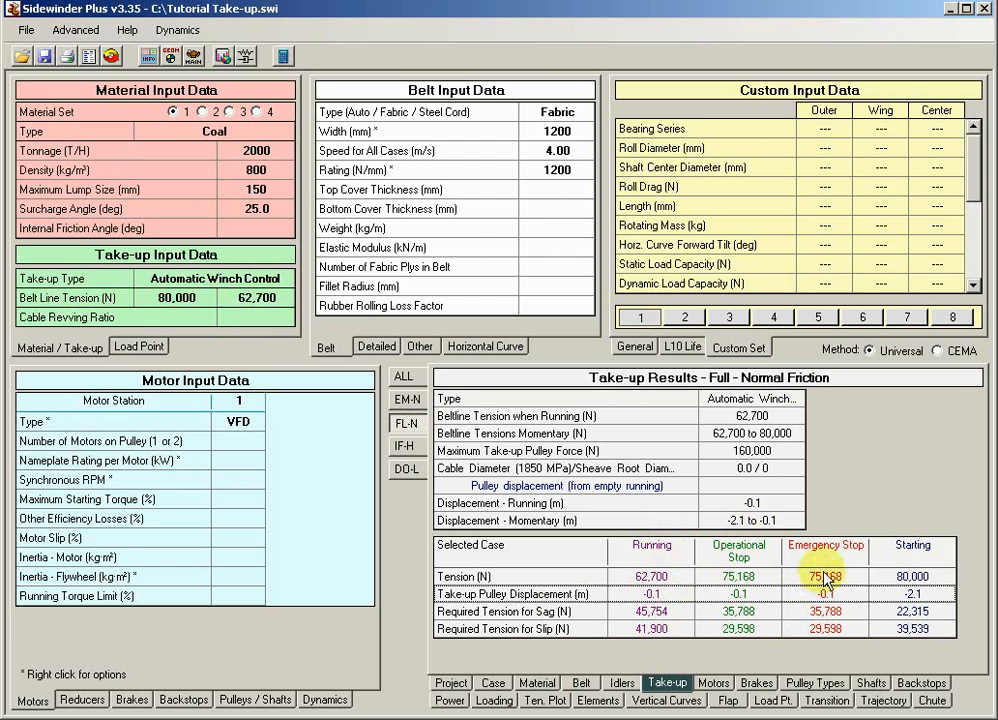
pyautogui.click(725, 580)
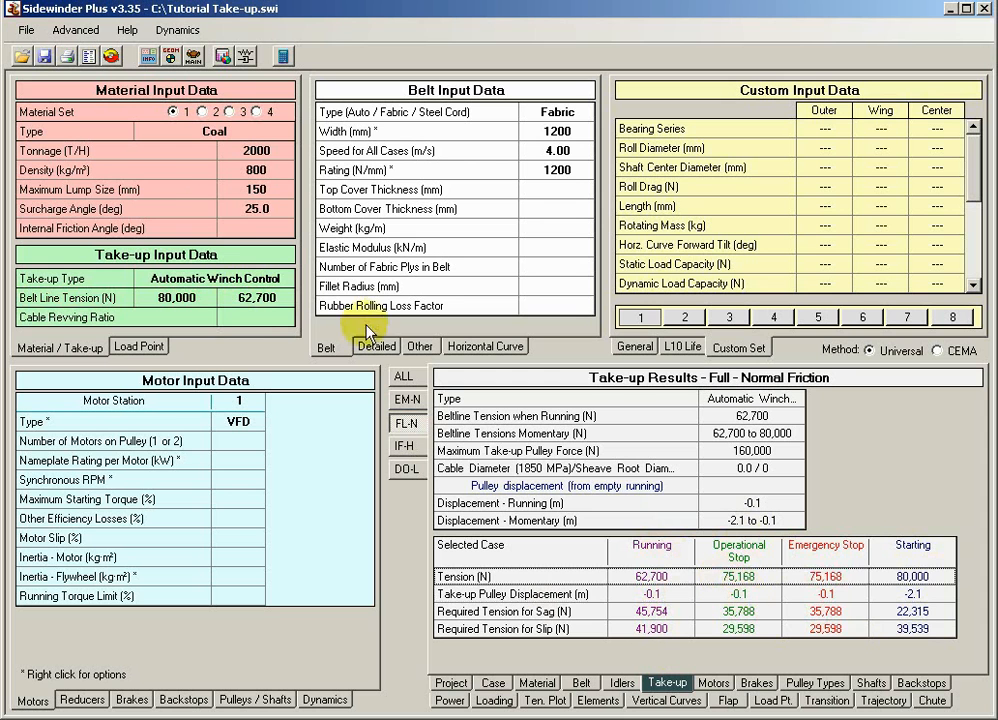
pyautogui.click(245, 209)
pyautogui.click(250, 230)
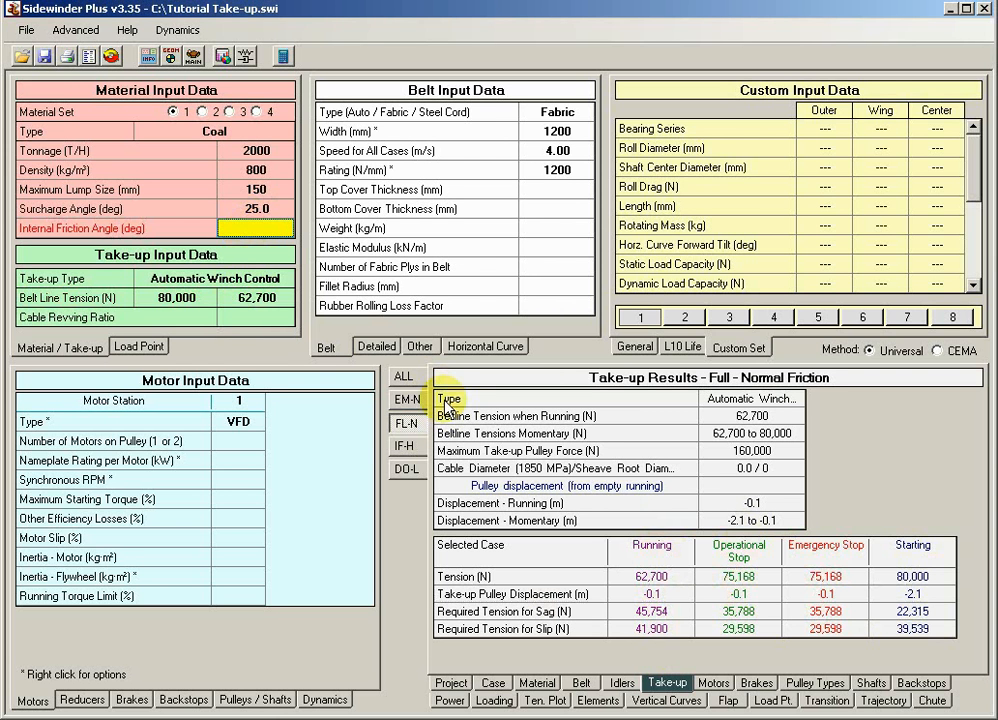
# Step: Change the take-up type to Fixed Take-up, clear the Belt Line Tension, and recalculate with the Empty - Normal Friction case summary displayed
pyautogui.click(407, 405)
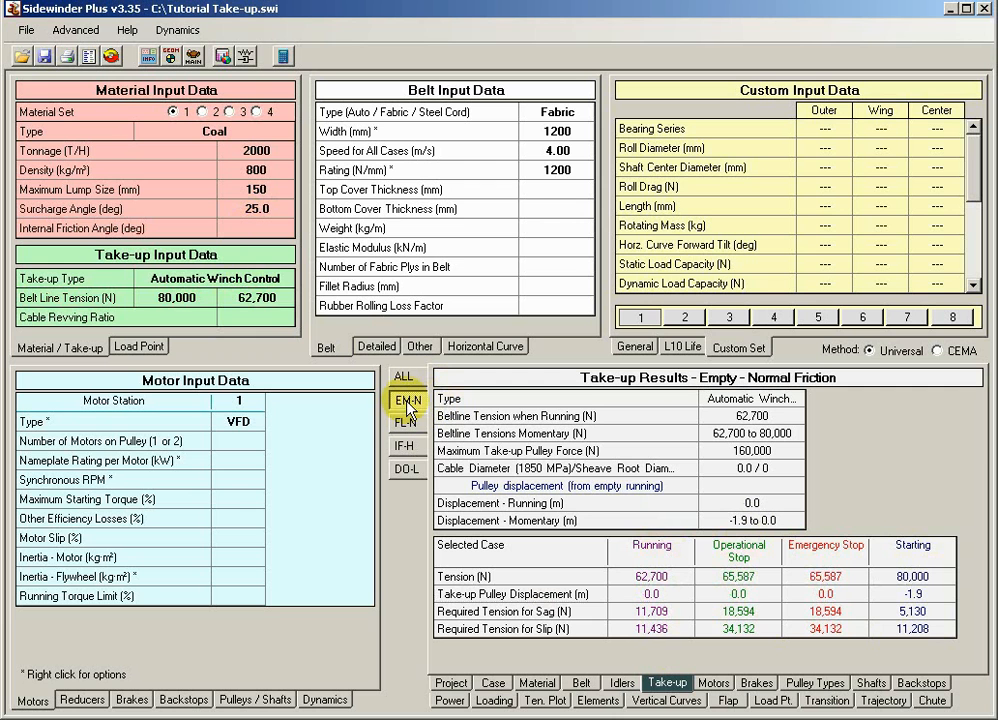
pyautogui.click(270, 281)
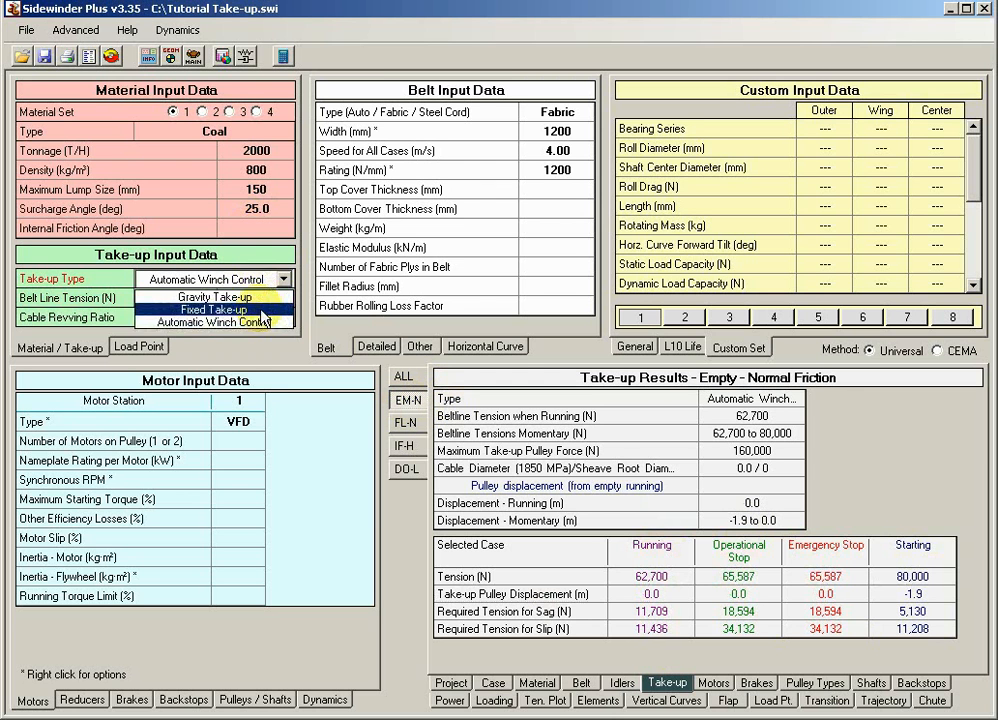
pyautogui.click(214, 309)
pyautogui.click(258, 298)
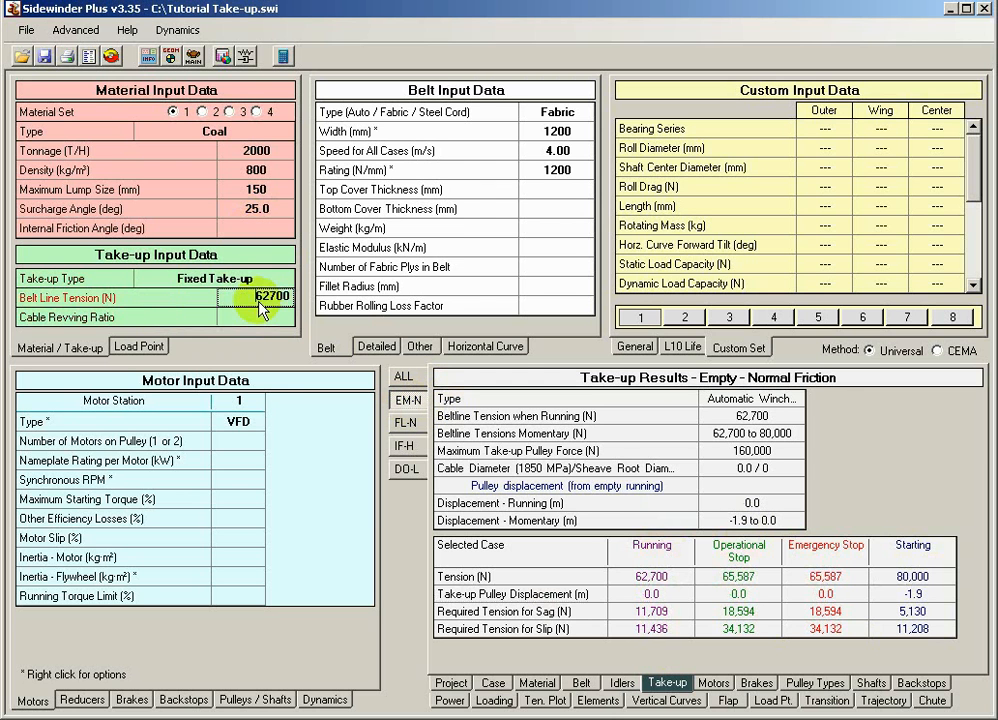
pyautogui.moveTo(258, 302); pyautogui.dragTo(289, 302)
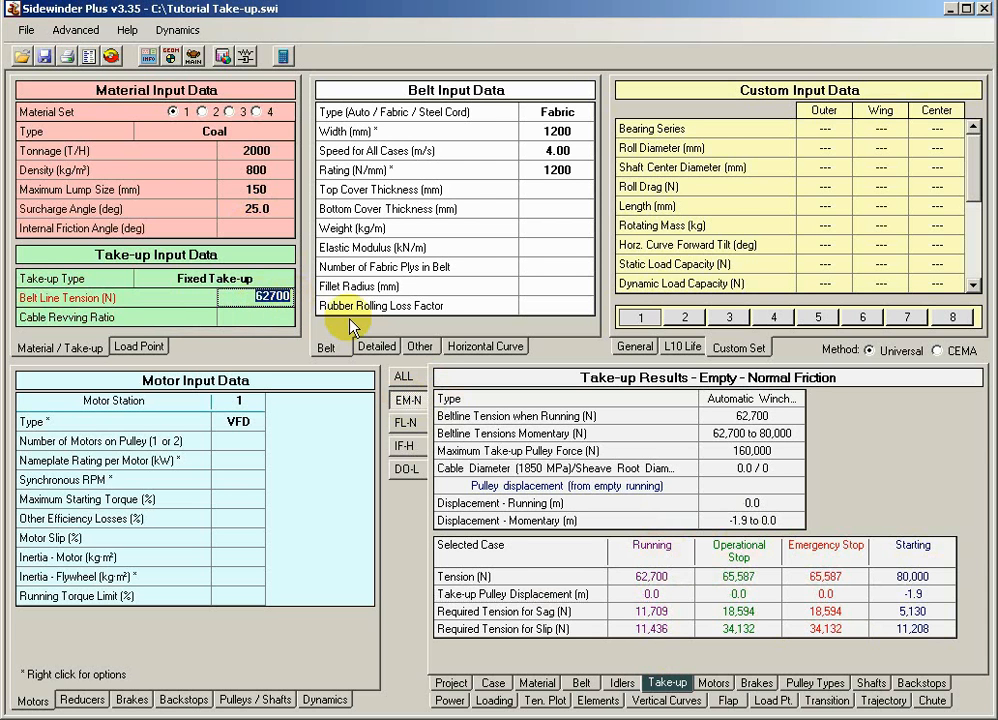
pyautogui.press('Delete')
pyautogui.click(494, 683)
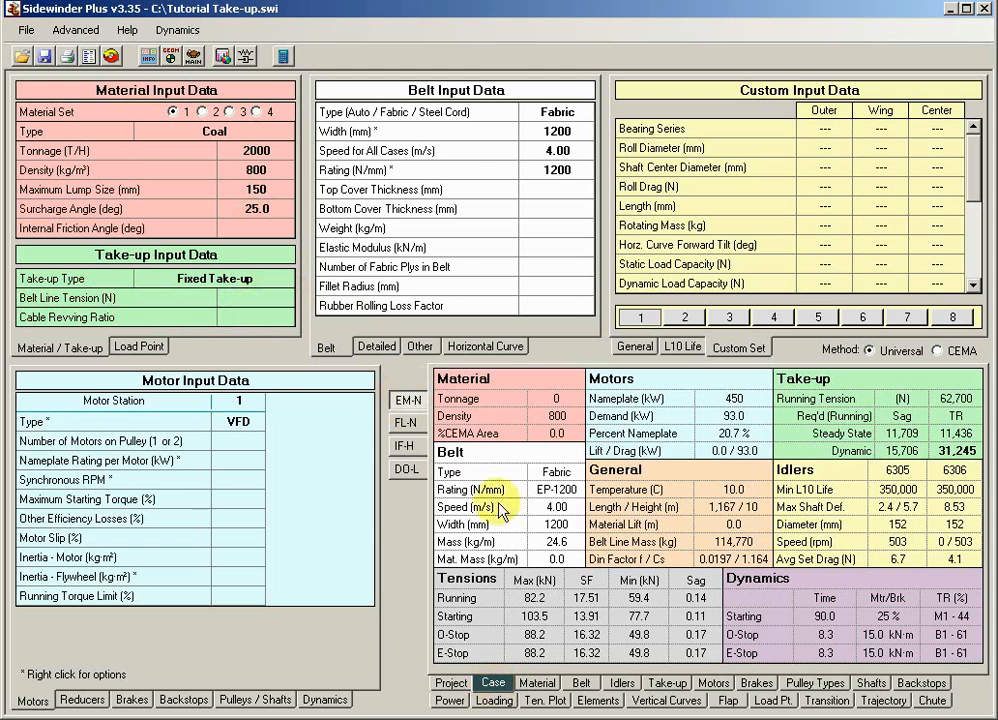
pyautogui.click(284, 57)
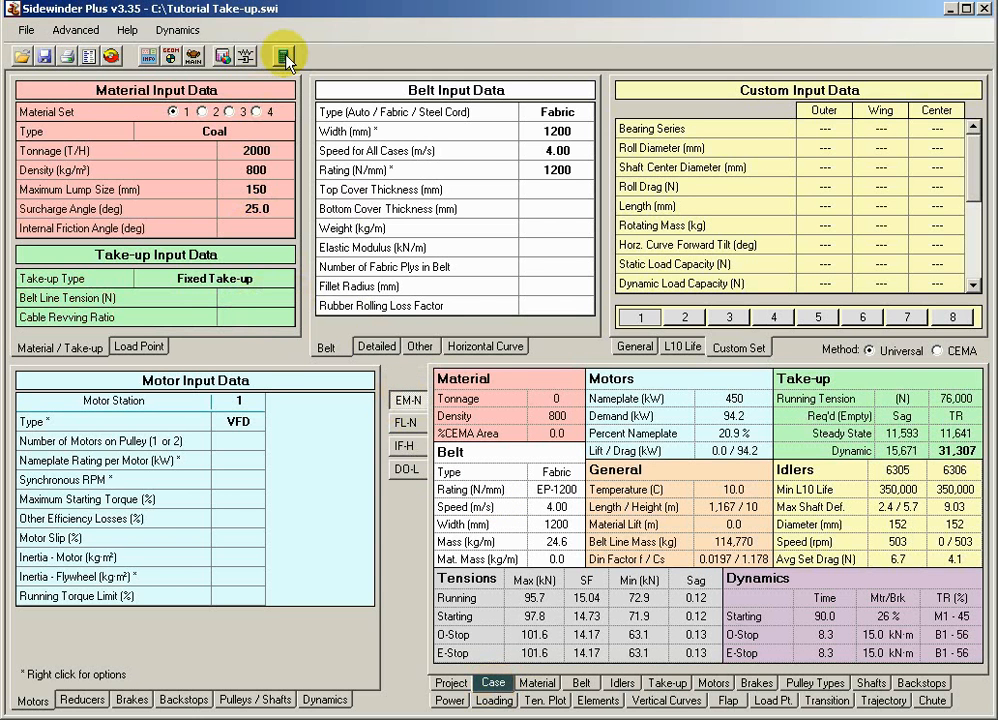
# Step: Review the fixed take-up figures in the case summary for each loading case, including the running tension for the empty belt
pyautogui.click(407, 421)
pyautogui.click(406, 449)
pyautogui.click(407, 466)
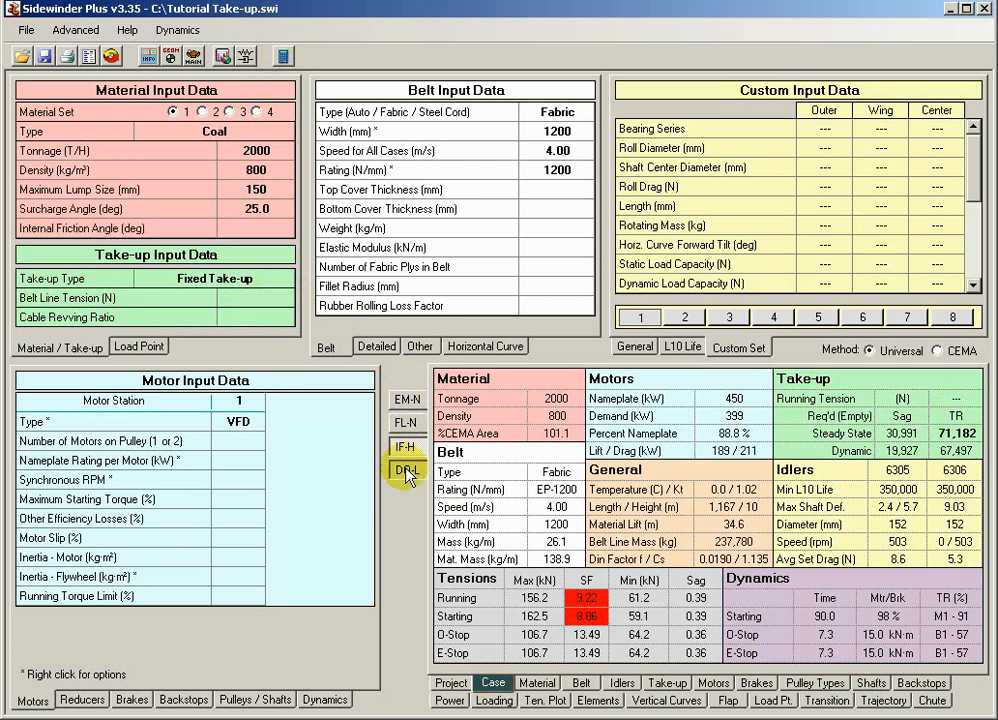
pyautogui.click(406, 448)
pyautogui.click(420, 402)
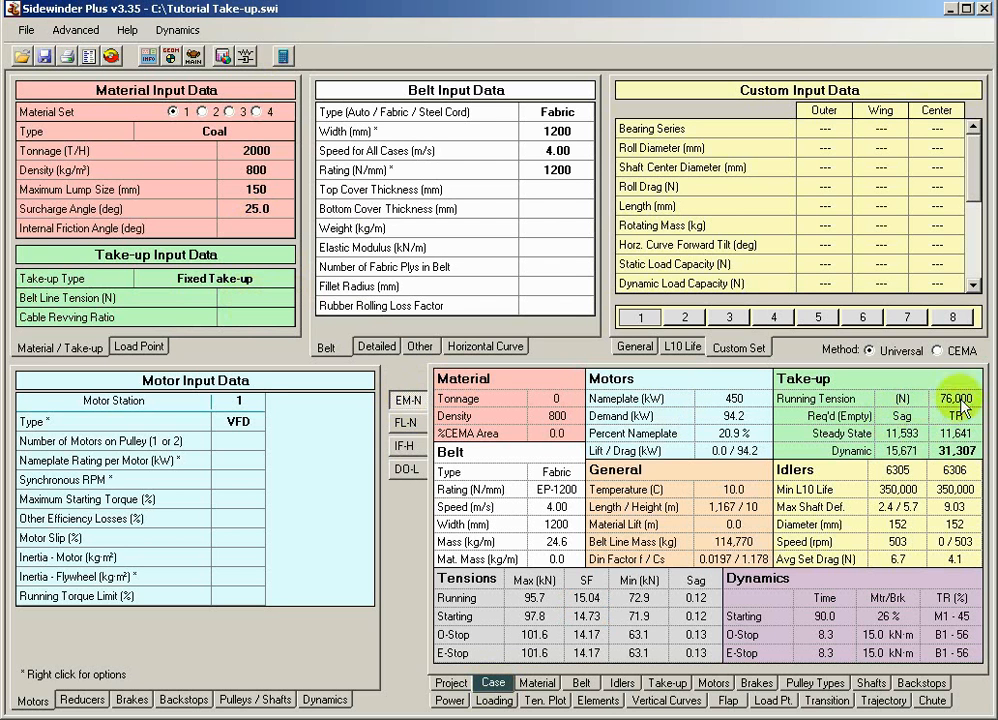
pyautogui.click(409, 424)
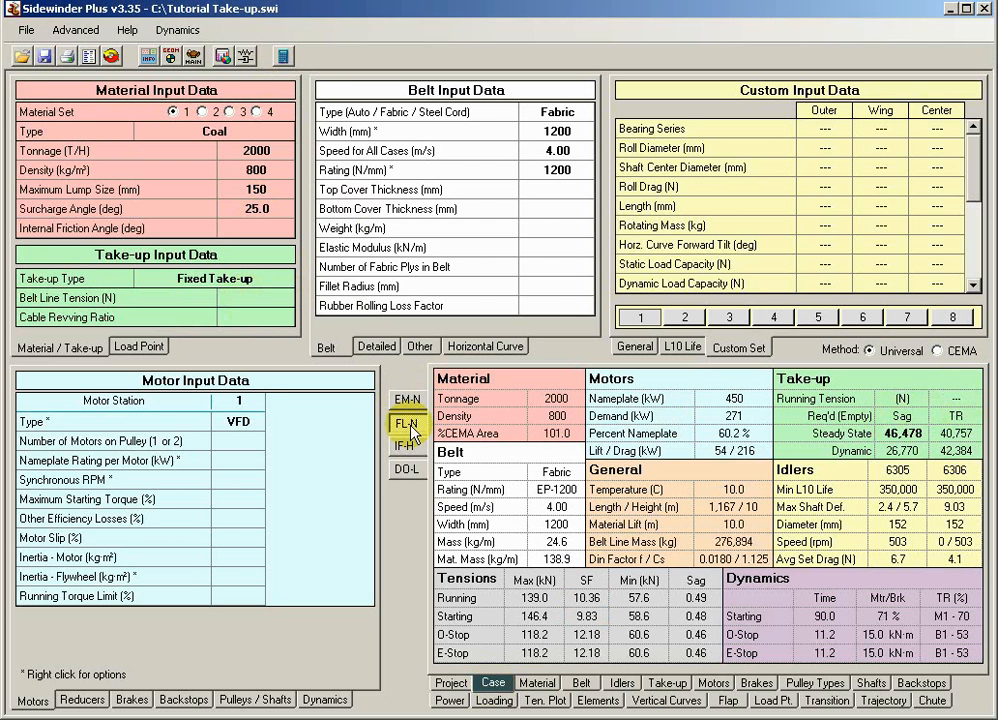
# Step: Examine the fixed take-up results for Full - Normal Friction and the take-up project summary
pyautogui.click(670, 684)
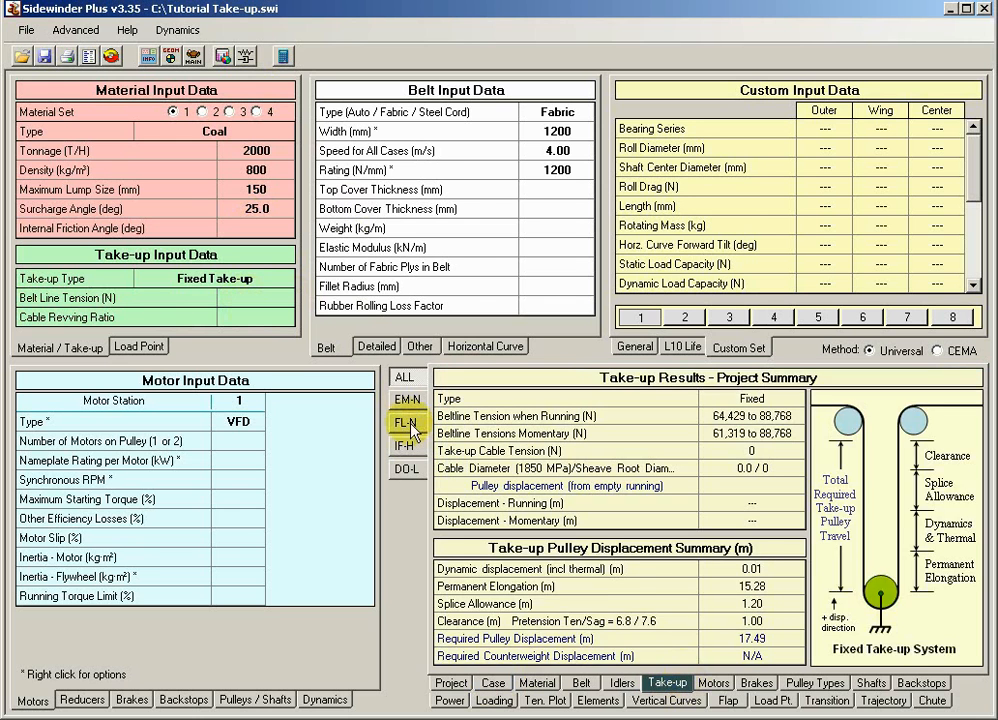
pyautogui.click(410, 424)
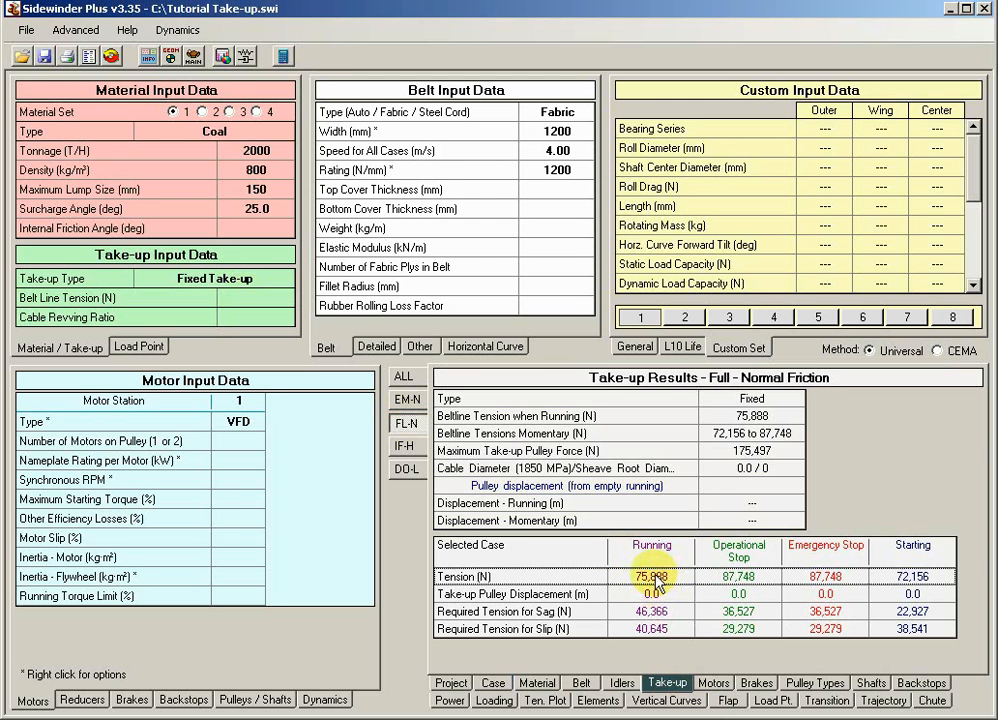
pyautogui.click(405, 379)
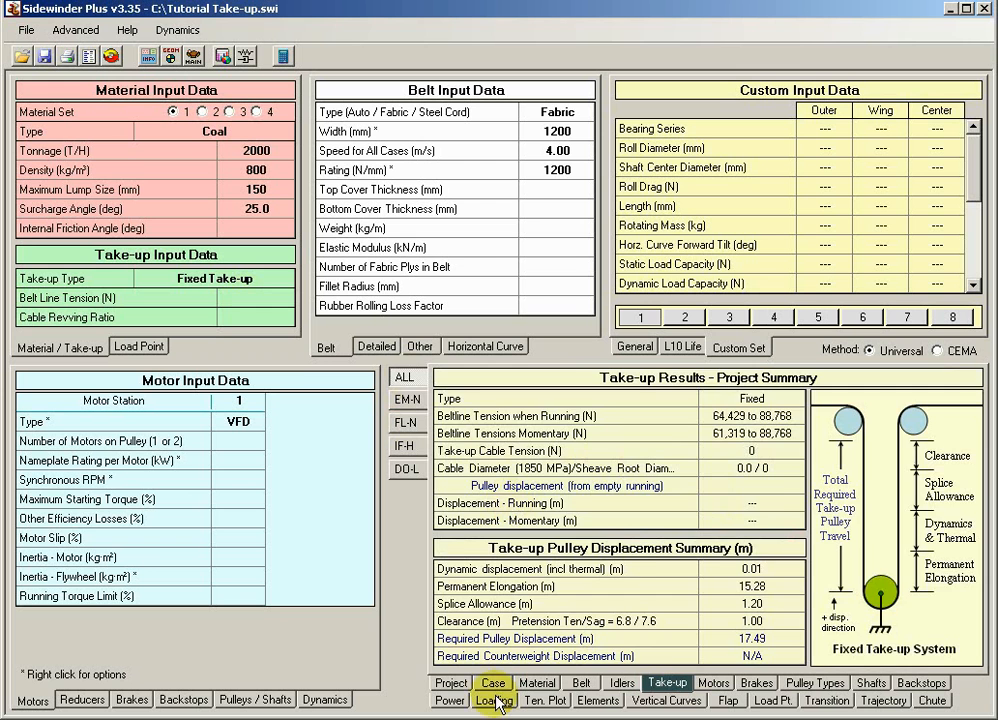
# Step: Compare the required empty sag and slip tensions in each loading case's summary with the empty running tension
pyautogui.click(493, 683)
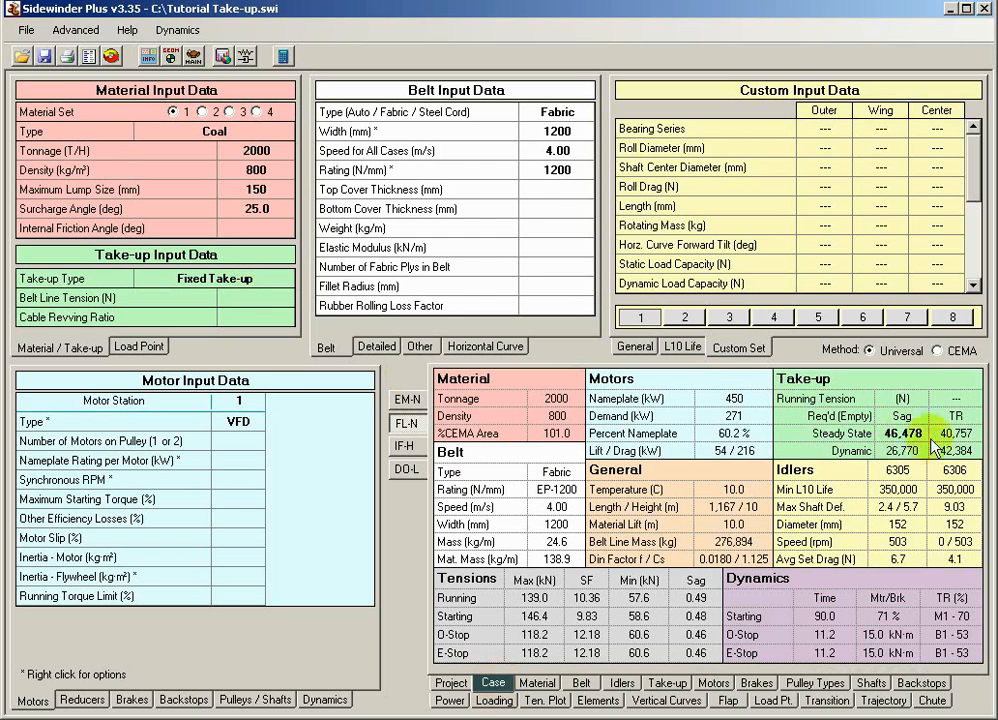
pyautogui.click(407, 400)
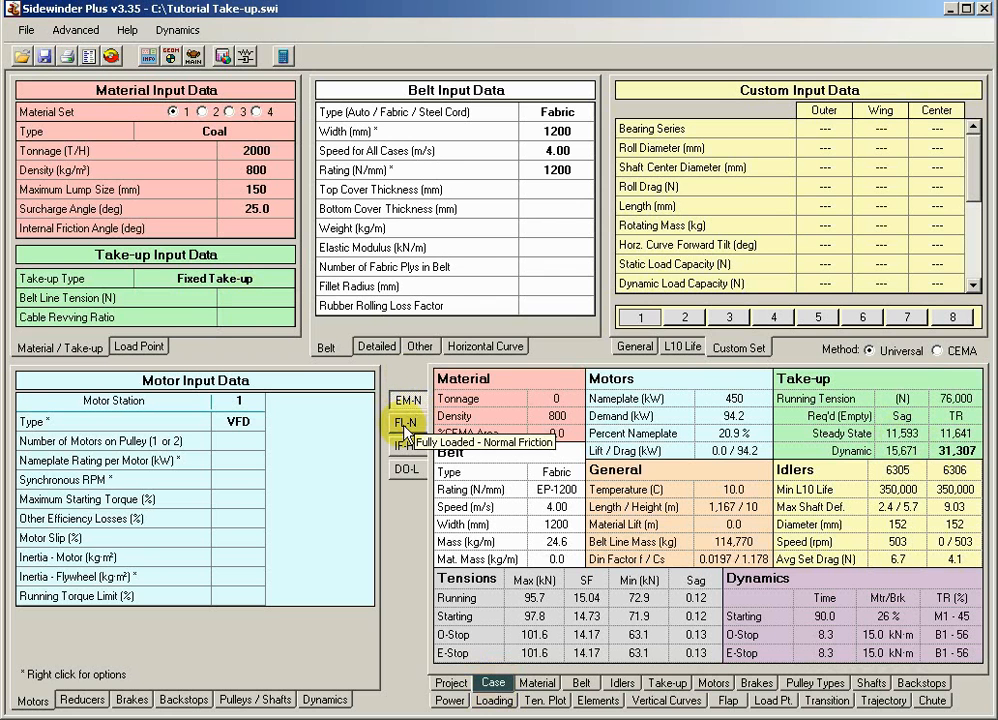
pyautogui.click(408, 431)
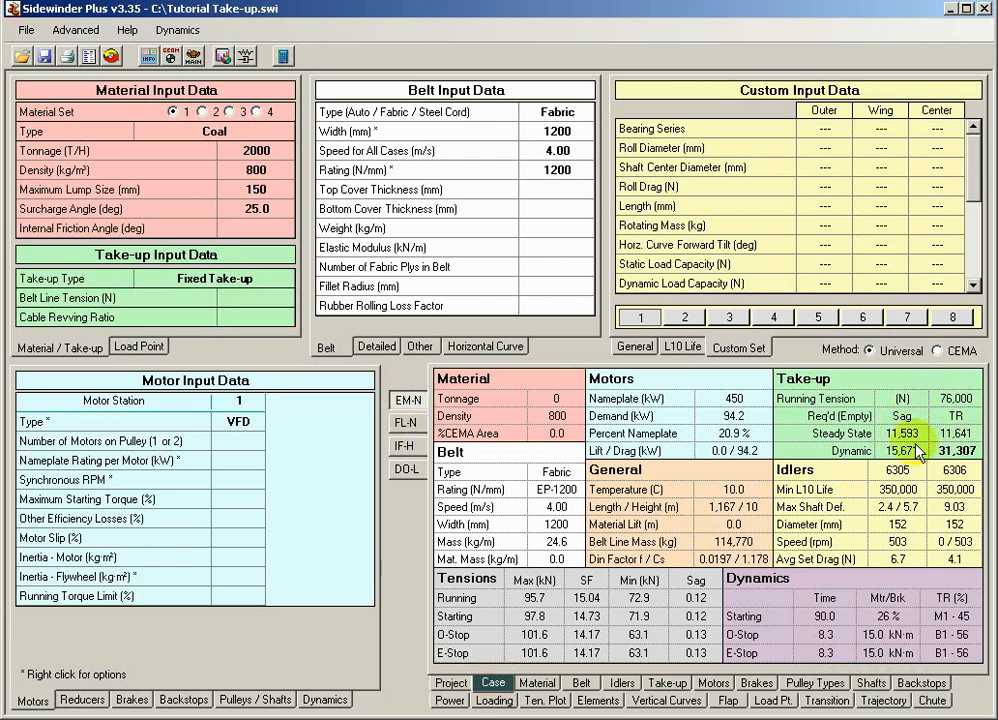
pyautogui.click(414, 432)
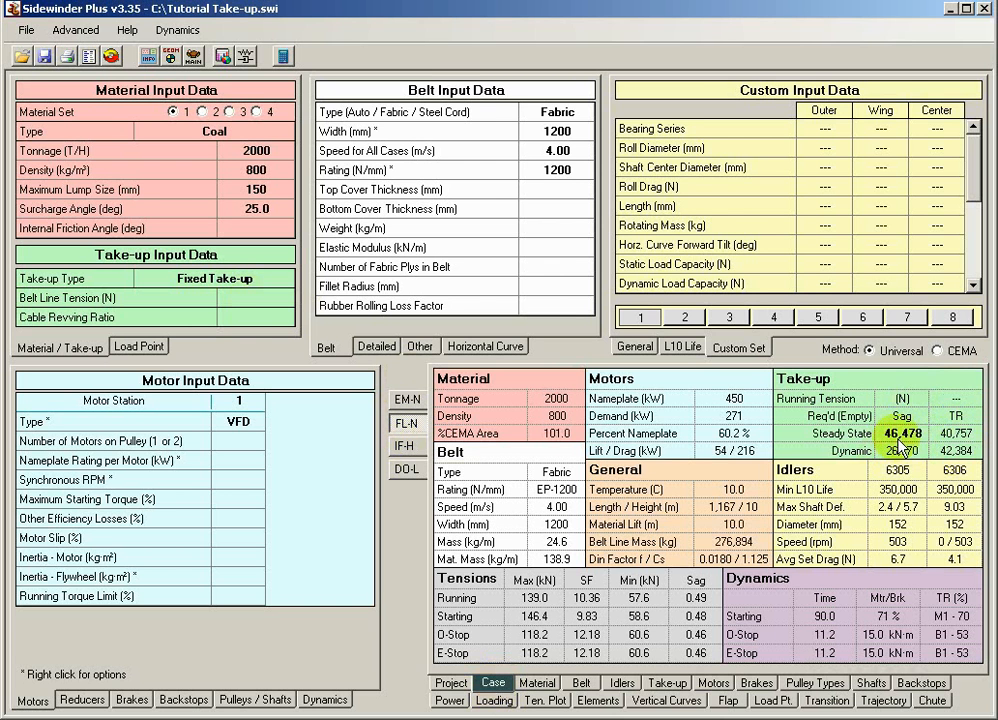
pyautogui.click(405, 445)
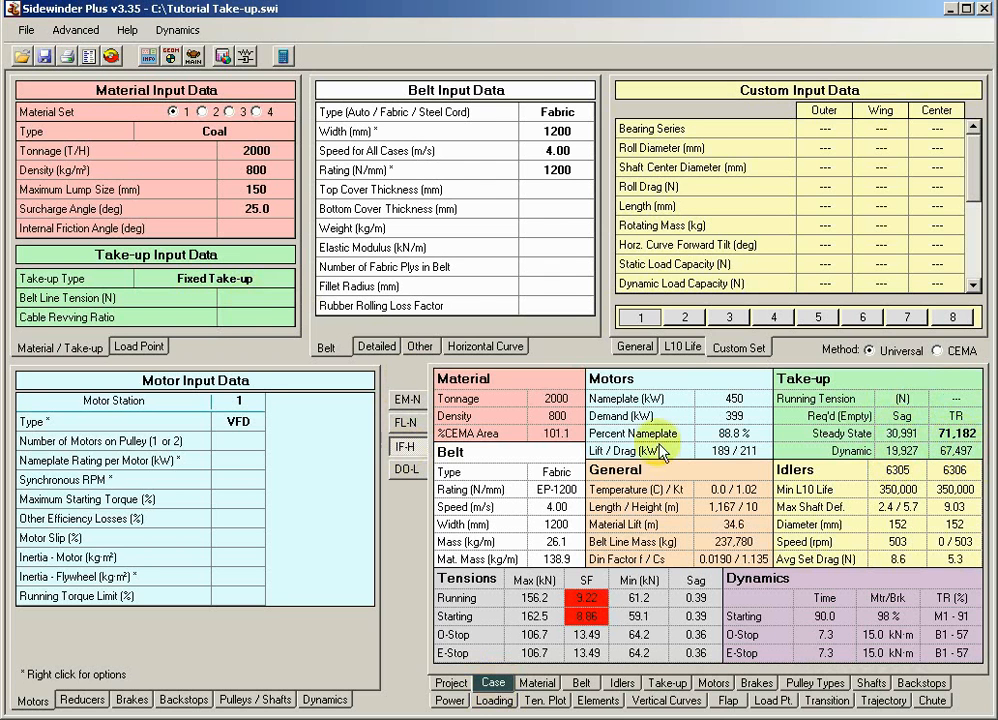
pyautogui.click(405, 471)
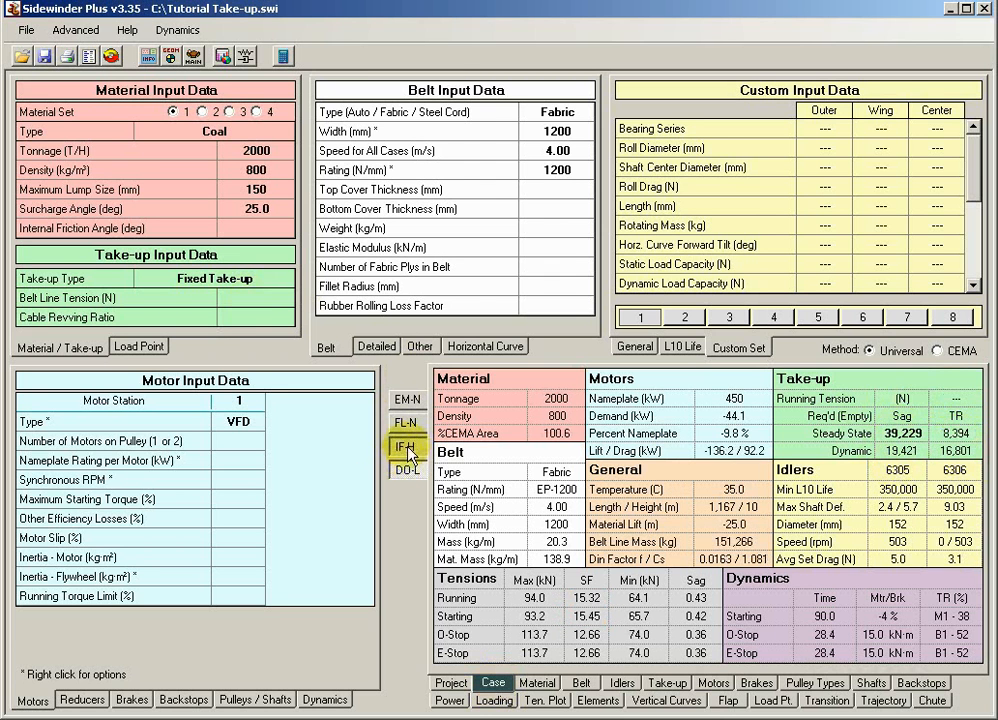
pyautogui.click(405, 446)
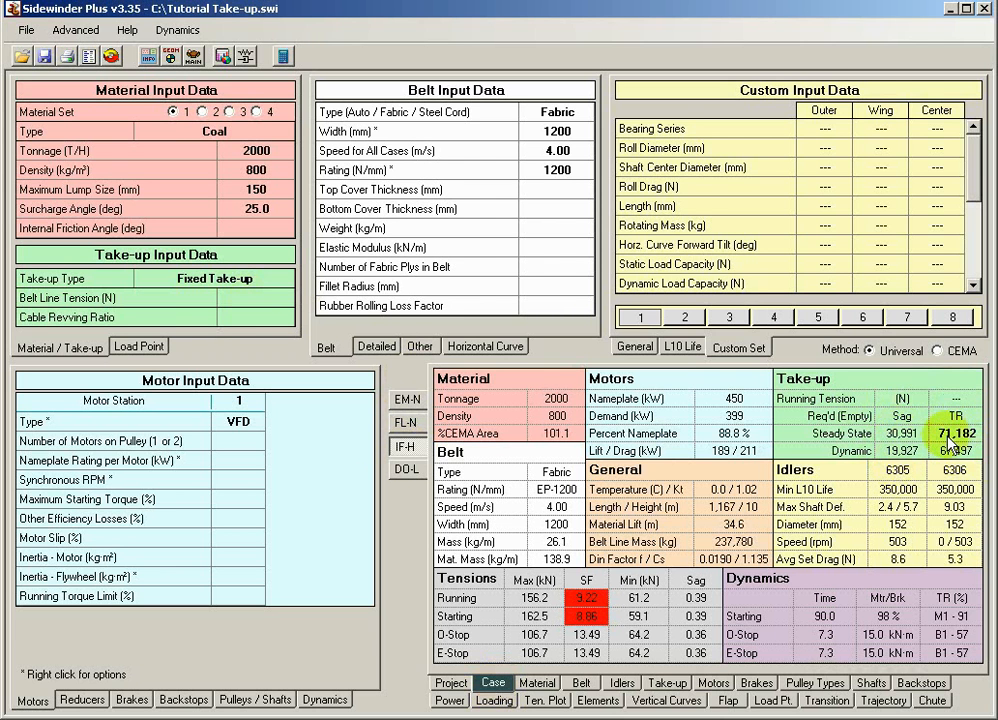
pyautogui.click(405, 399)
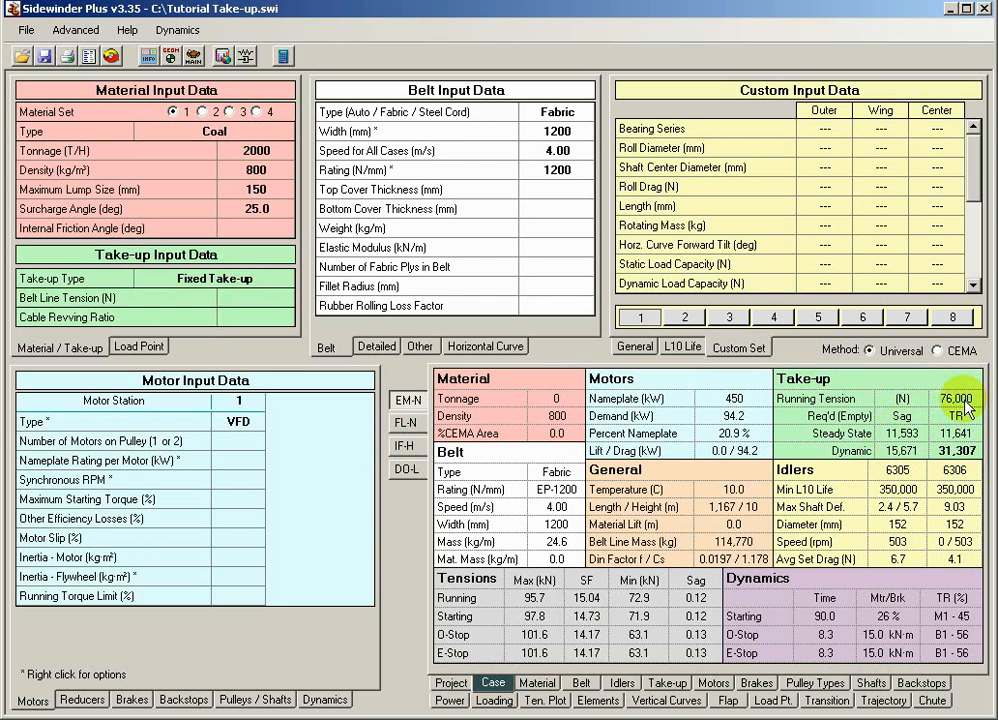
pyautogui.click(224, 226)
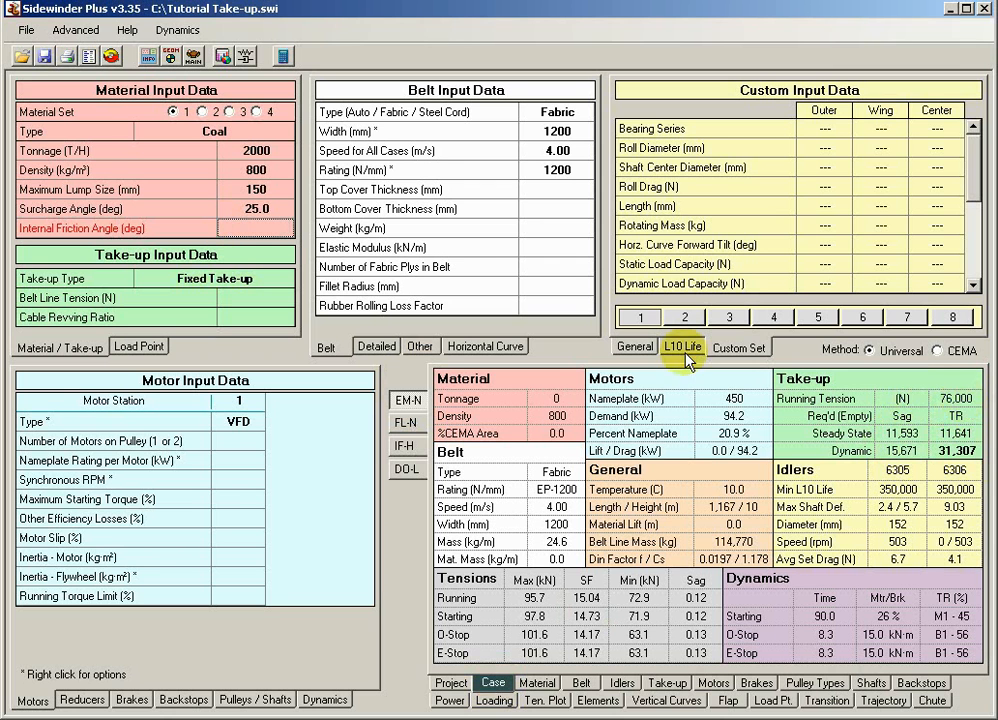